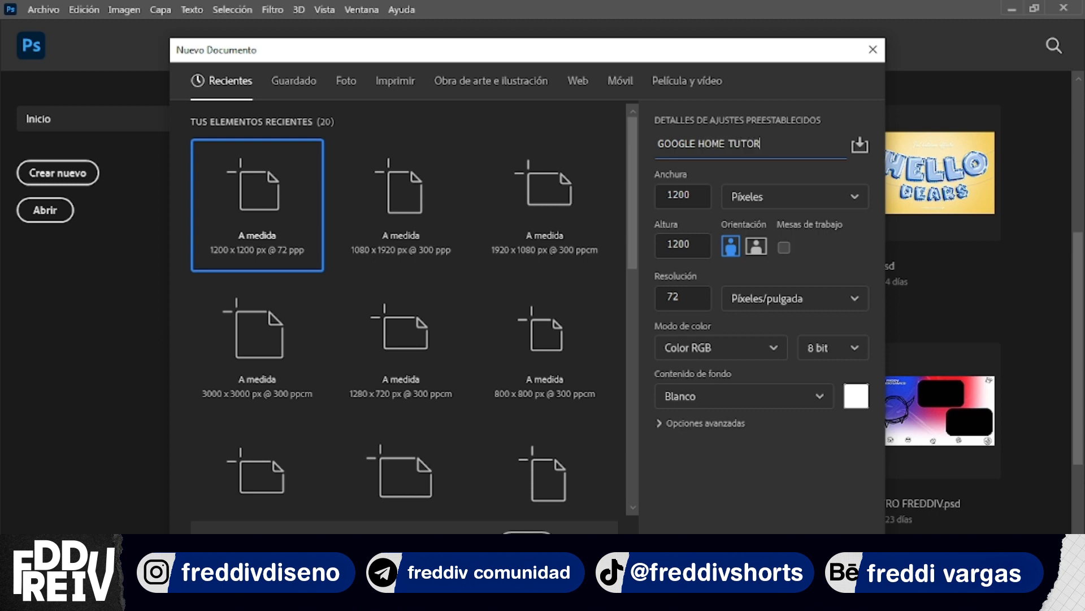
Create the 1200 × 1200 px, 72 ppi document GOOGLE HOME TUTORIAL and add a gradient fill layer
{"action": "key", "text": "Return"}
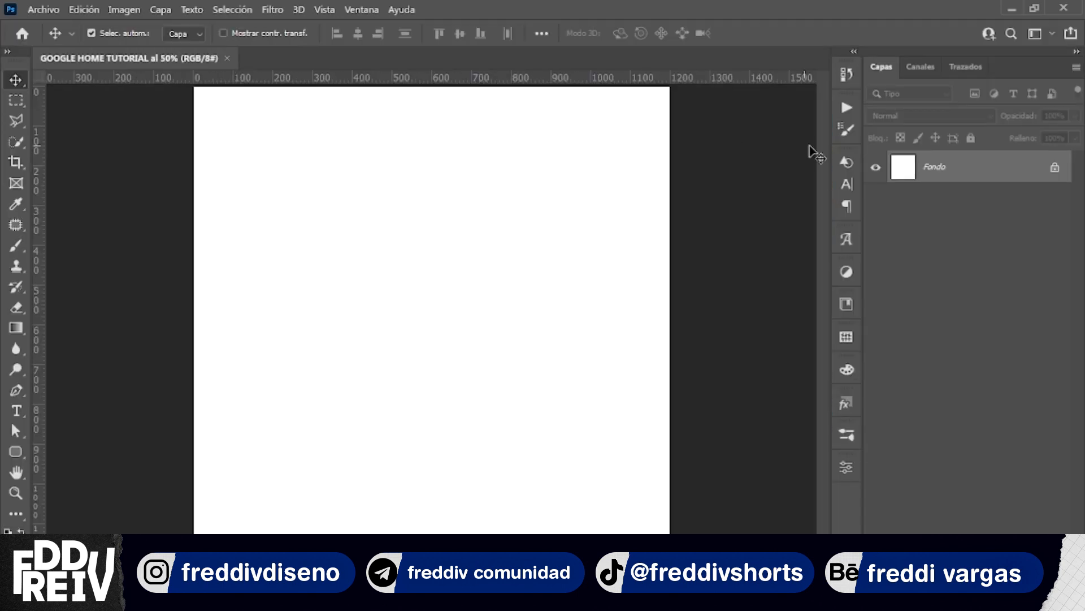
{"action": "left_click", "coordinate": [975, 570]}
{"action": "left_click", "coordinate": [982, 300]}
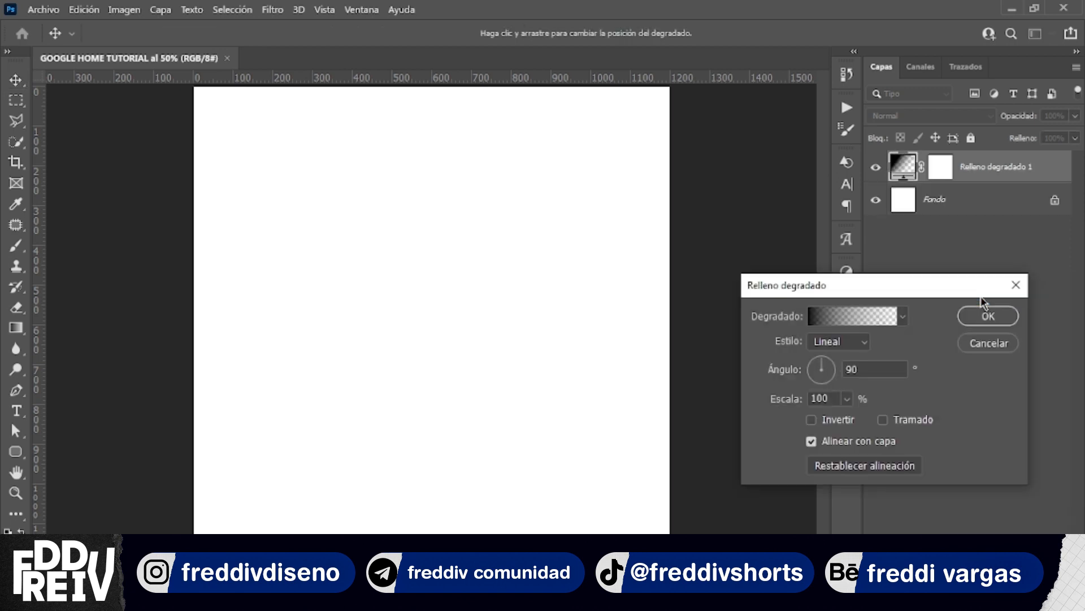
Apply the coral-pink-purple-blue preset to the linear gradient fill at an angle of about -97.17°
{"action": "left_click", "coordinate": [903, 314]}
{"action": "left_click", "coordinate": [776, 413]}
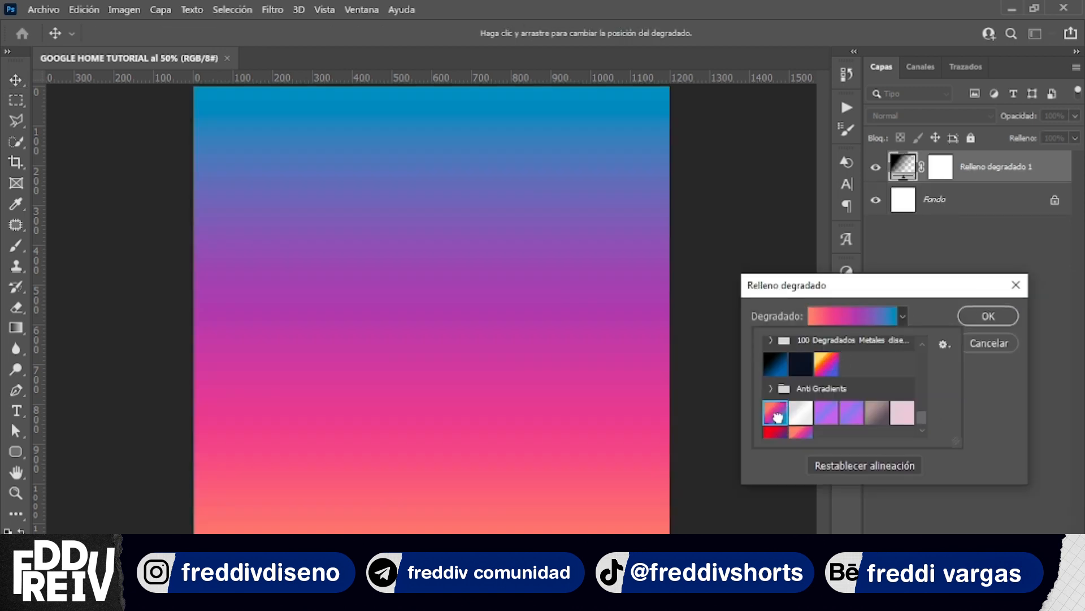
{"action": "left_click", "coordinate": [825, 364]}
{"action": "scroll", "coordinate": [839, 368], "scroll_direction": "down", "scroll_amount": 1}
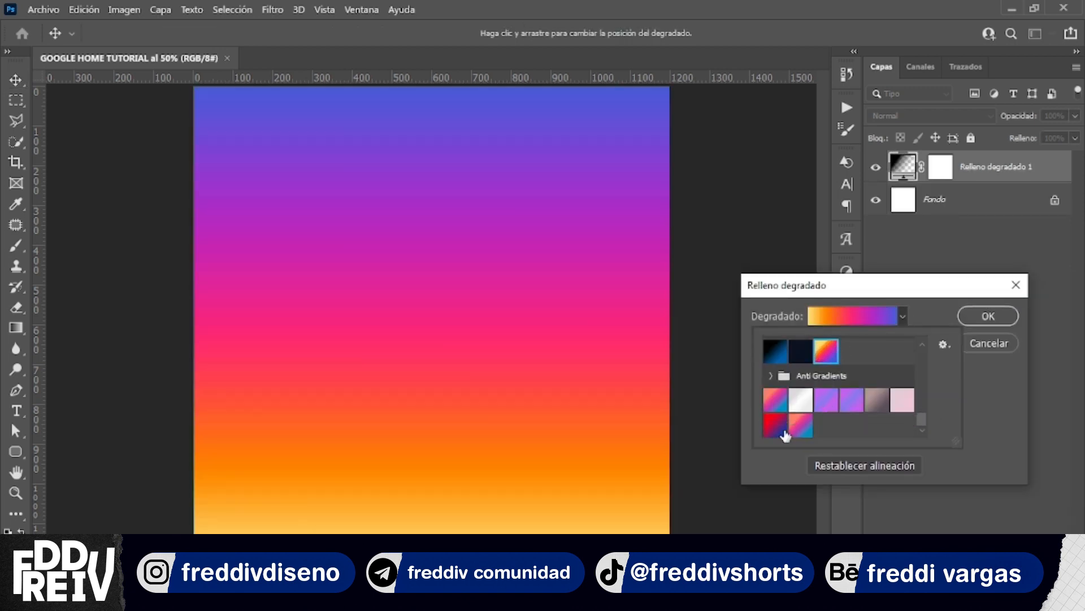
{"action": "left_click", "coordinate": [801, 425]}
{"action": "scroll", "coordinate": [806, 423], "scroll_direction": "up", "scroll_amount": 1}
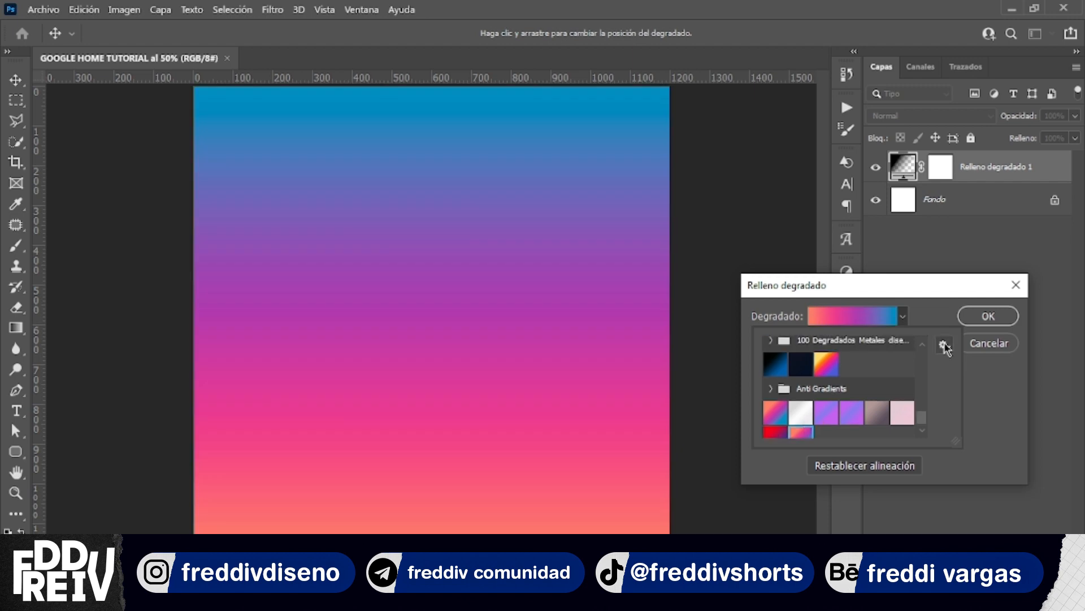
{"action": "left_click", "coordinate": [903, 316]}
{"action": "mouse_move", "coordinate": [819, 368]}
{"action": "left_mouse_down"}
{"action": "mouse_move", "coordinate": [828, 363]}
{"action": "mouse_move", "coordinate": [822, 387]}
{"action": "left_mouse_up"}
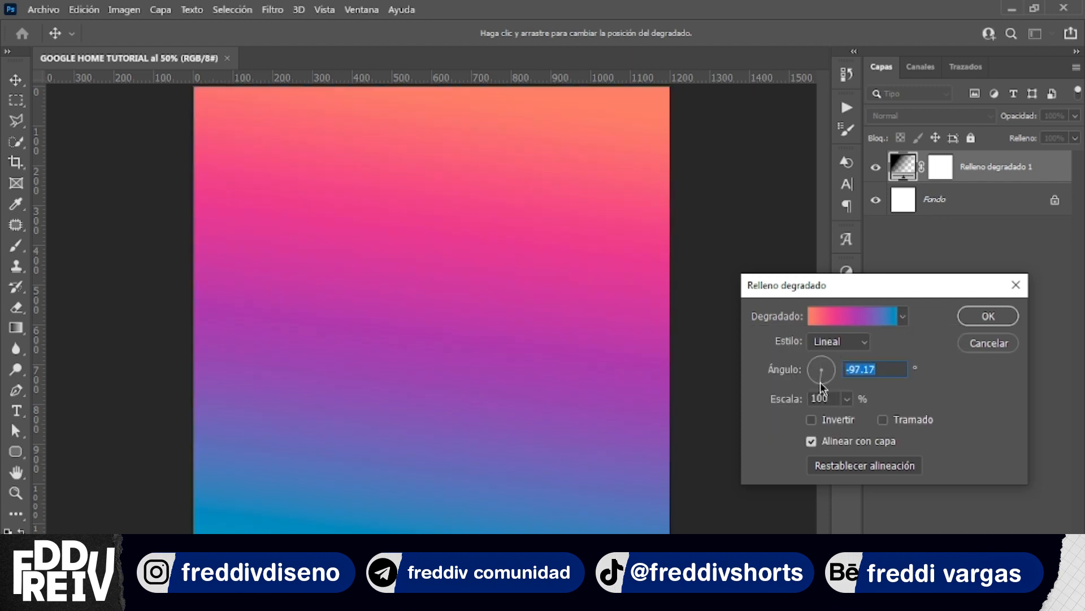
{"action": "left_click", "coordinate": [987, 314]}
Delete the locked Fondo layer and put the gradient fill layer in a group named FONDO
{"action": "left_click_drag", "start_coordinate": [1055, 204], "coordinate": [1066, 566]}
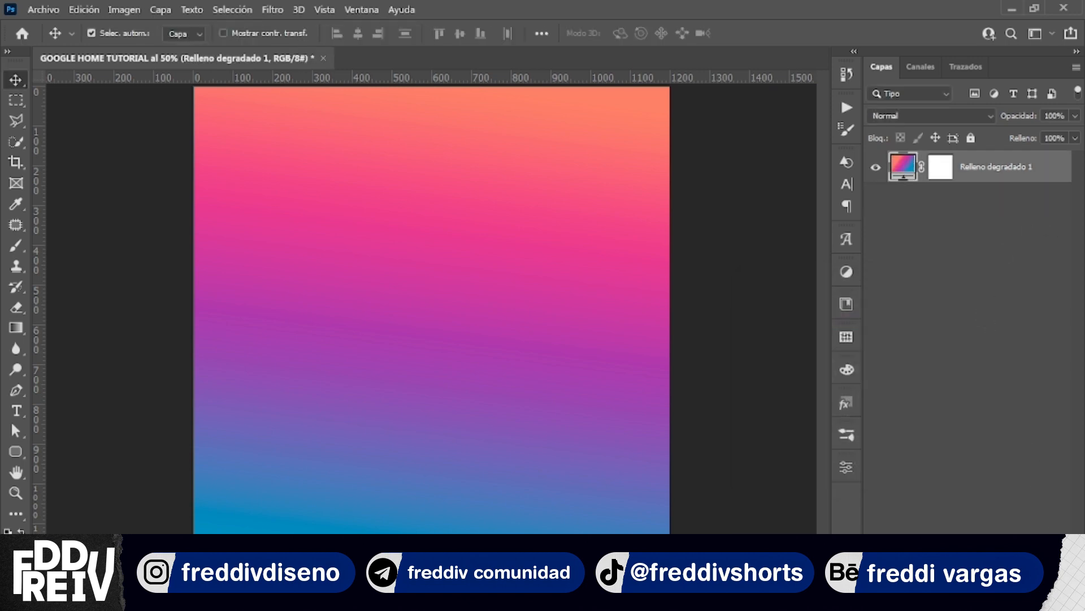
{"action": "key", "text": "g"}
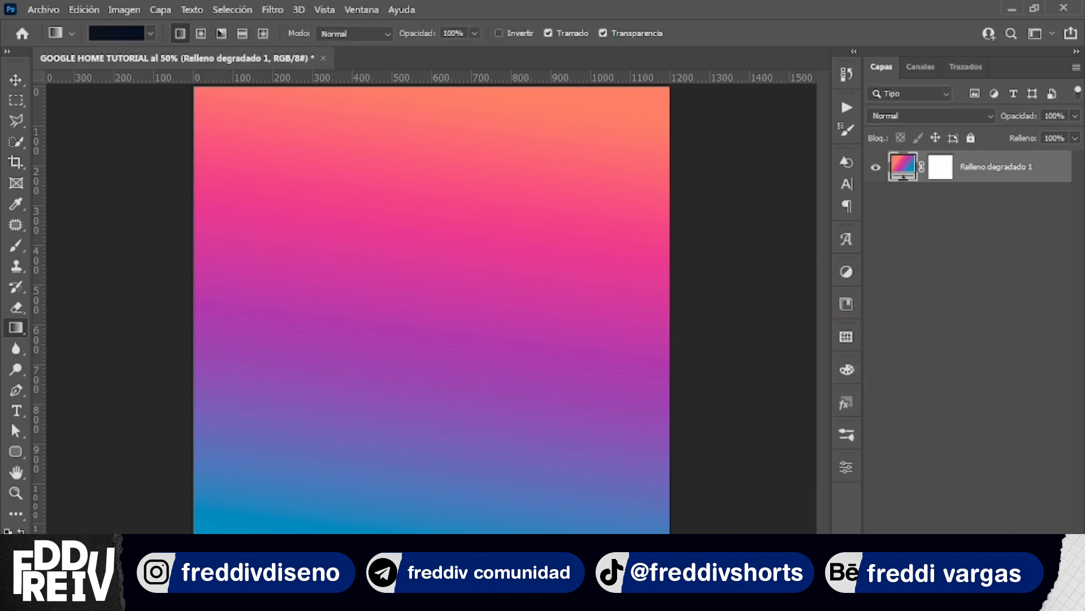
{"action": "key", "text": "v"}
{"action": "key", "text": "ctrl+g"}
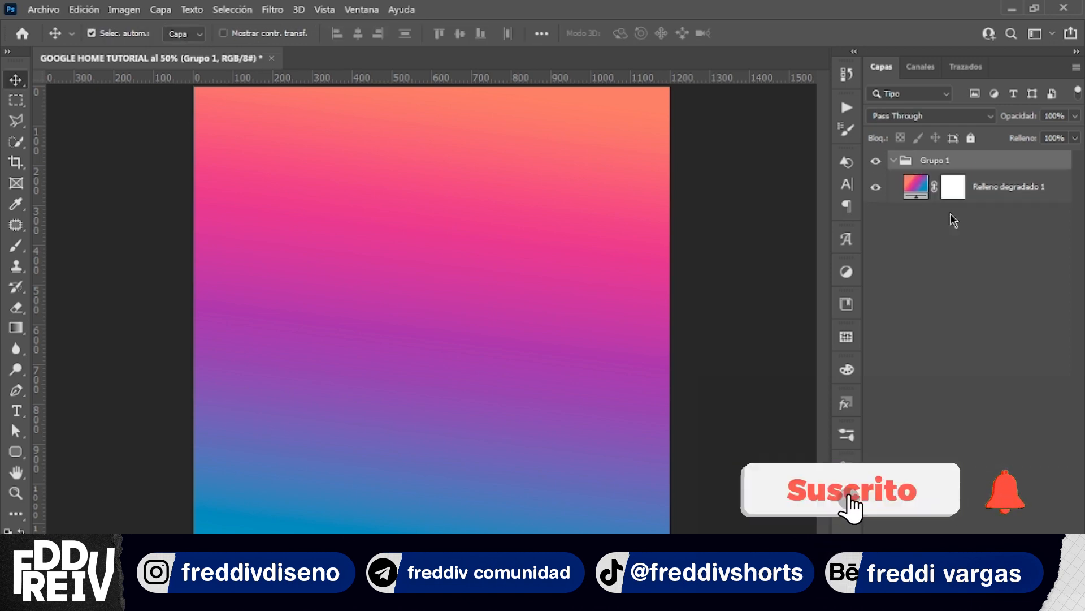
{"action": "double_click", "coordinate": [942, 164]}
{"action": "type", "text": "FONDO"}
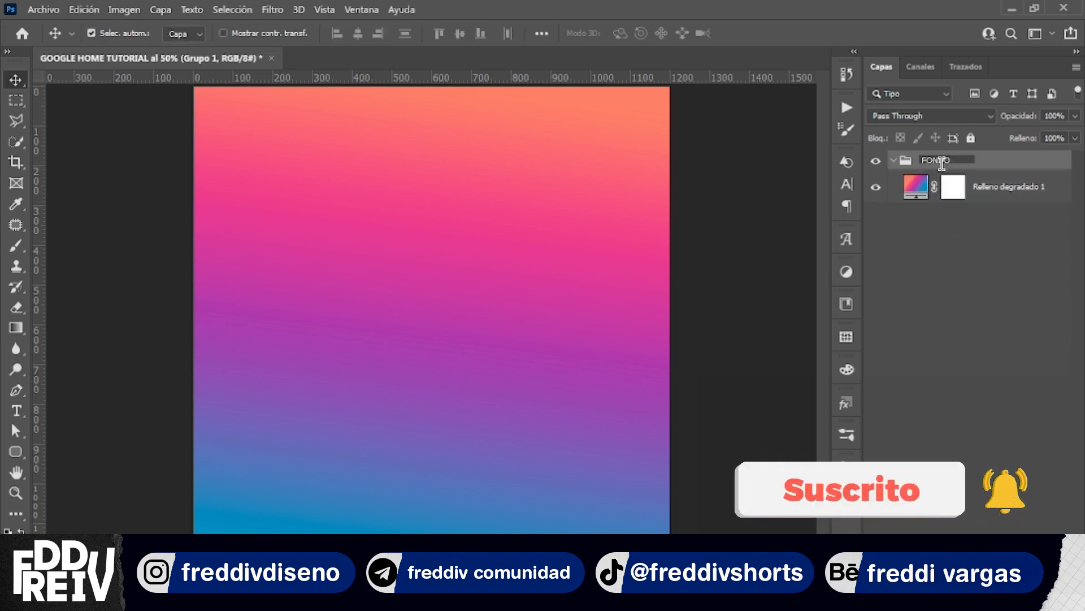
{"action": "key", "text": "Return"}
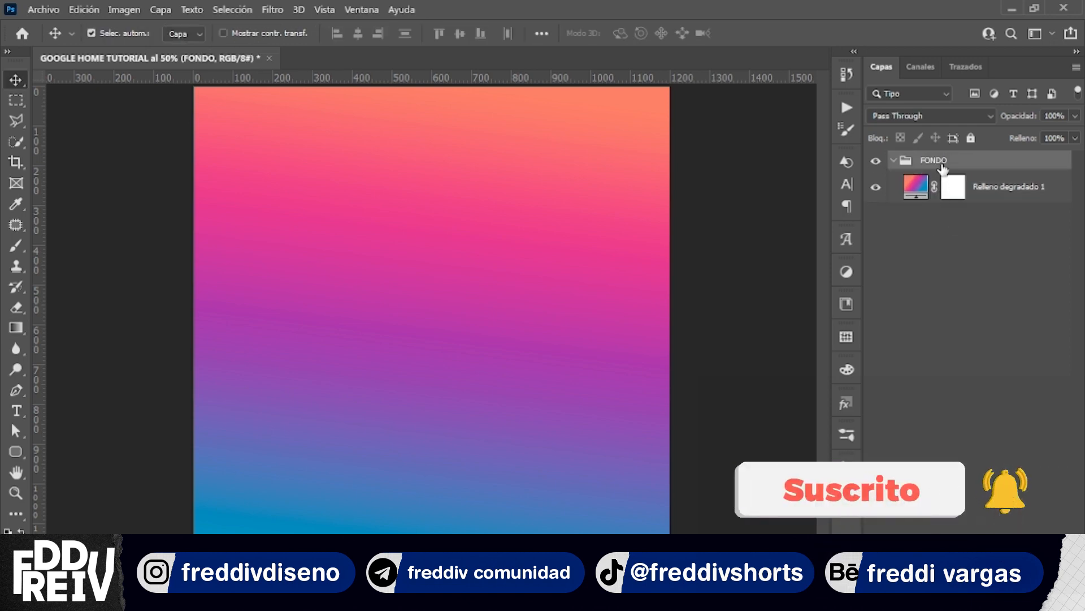
Select the gradient fill layer inside the FONDO group and activate the Ellipse tool
{"action": "left_click", "coordinate": [894, 161]}
{"action": "left_click", "coordinate": [894, 161]}
{"action": "left_click", "coordinate": [999, 192]}
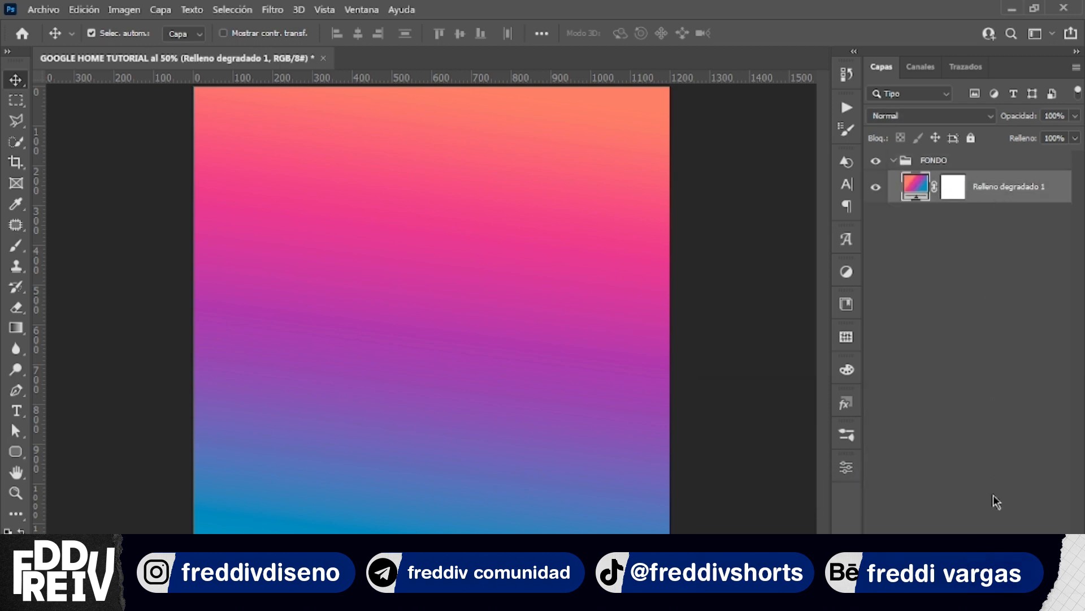
{"action": "key", "text": "u"}
{"action": "right_click", "coordinate": [17, 450]}
{"action": "left_click", "coordinate": [68, 468]}
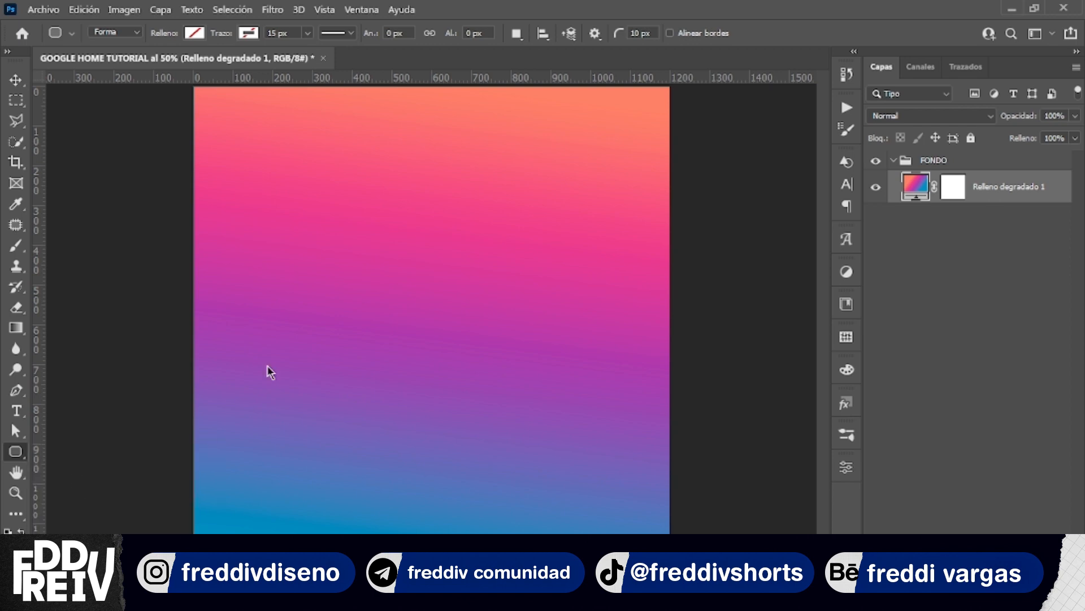
{"action": "key", "text": "shift+u"}
{"action": "left_click_drag", "start_coordinate": [362, 273], "coordinate": [606, 518]}
{"action": "left_click", "coordinate": [808, 287]}
{"action": "left_click_drag", "start_coordinate": [362, 273], "coordinate": [294, 213]}
{"action": "left_click", "coordinate": [194, 35]}
{"action": "left_click", "coordinate": [131, 116]}
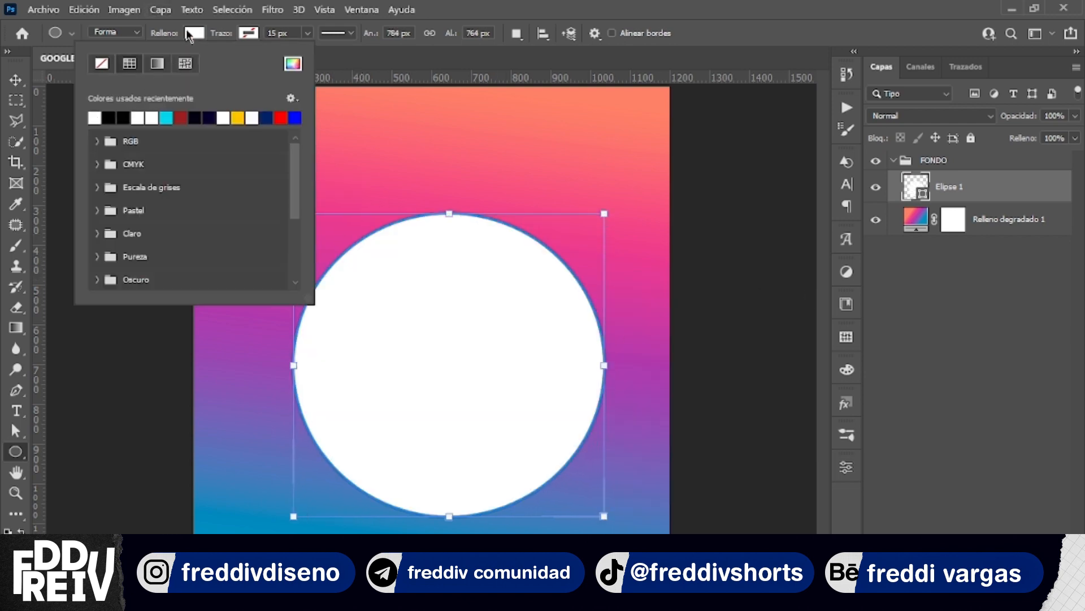
{"action": "left_click", "coordinate": [356, 85]}
{"action": "key", "text": "Delete"}
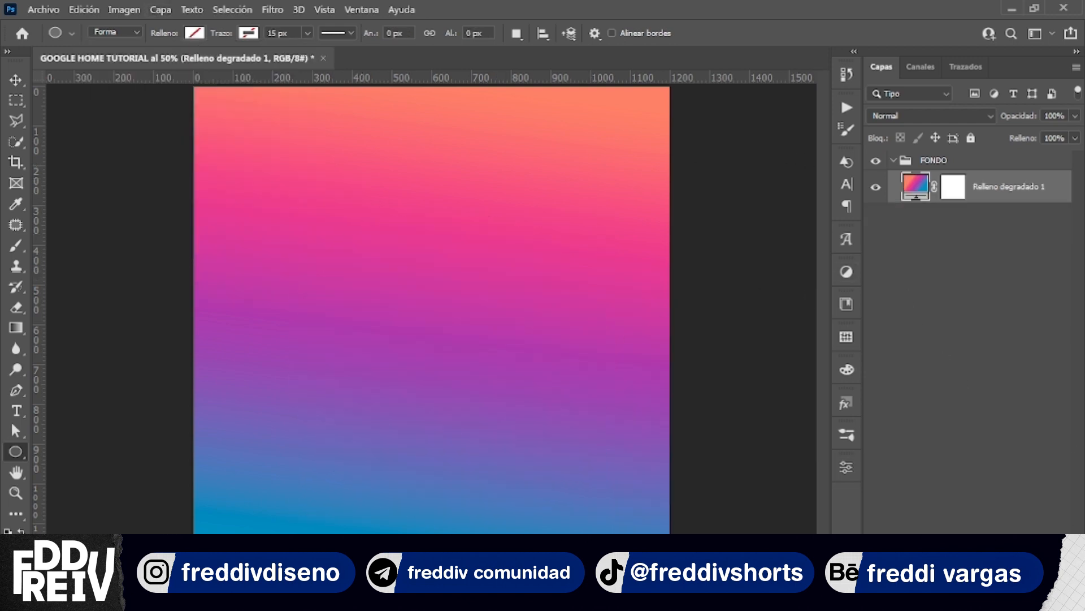
Draw a circle about 782 px wide near the middle of the canvas and fill it with white
{"action": "left_click_drag", "start_coordinate": [284, 186], "coordinate": [593, 496]}
{"action": "left_click", "coordinate": [805, 291]}
{"action": "left_click", "coordinate": [194, 33]}
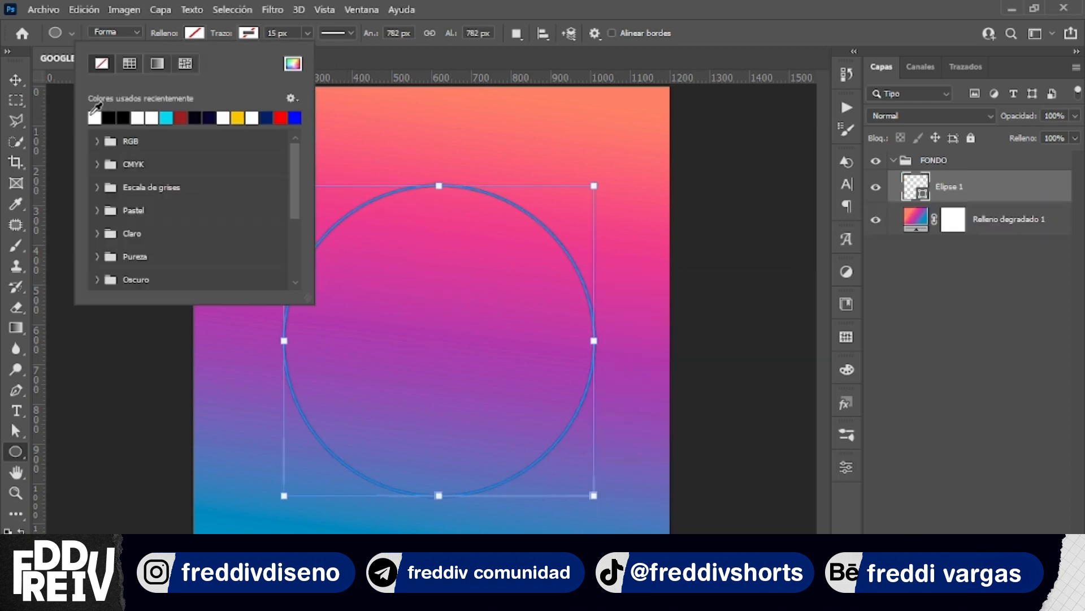
{"action": "left_click", "coordinate": [97, 113]}
{"action": "left_click", "coordinate": [194, 34]}
{"action": "key", "text": "v"}
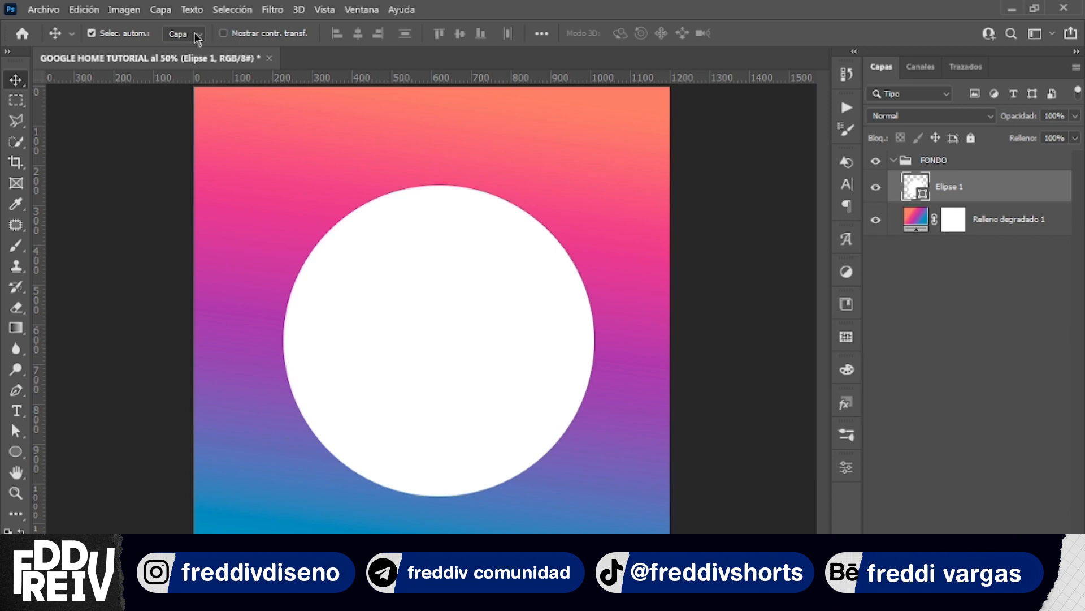
Centre the white circle horizontally and vertically on the canvas using alignment to Lienzo
{"action": "left_click", "coordinate": [542, 32]}
{"action": "left_click", "coordinate": [598, 210]}
{"action": "left_click", "coordinate": [493, 75]}
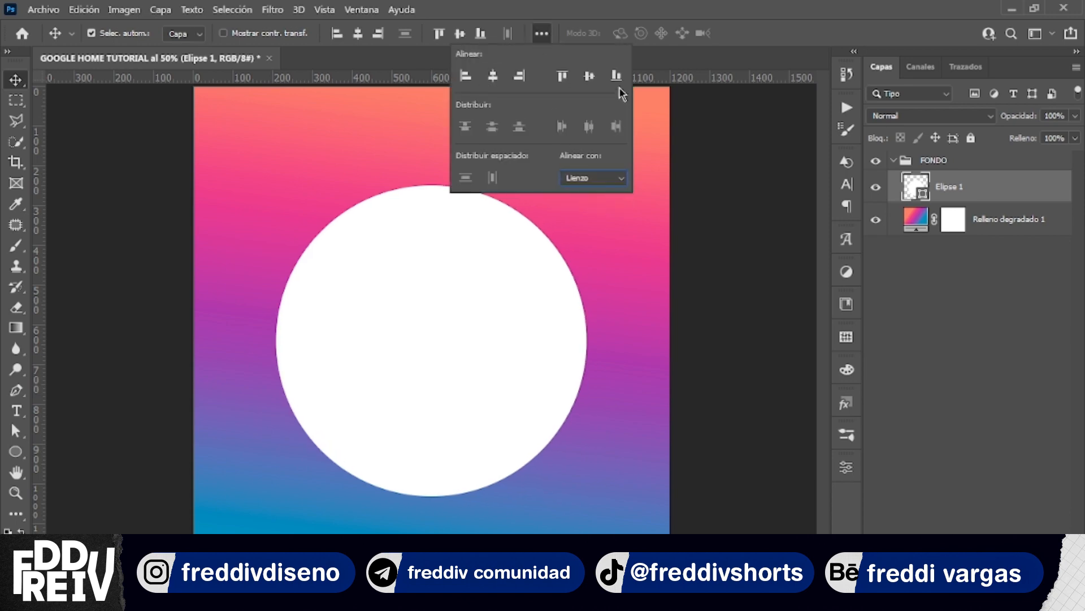
{"action": "left_click", "coordinate": [589, 76]}
{"action": "left_click", "coordinate": [611, 179]}
{"action": "left_click", "coordinate": [611, 192]}
{"action": "left_click", "coordinate": [545, 33]}
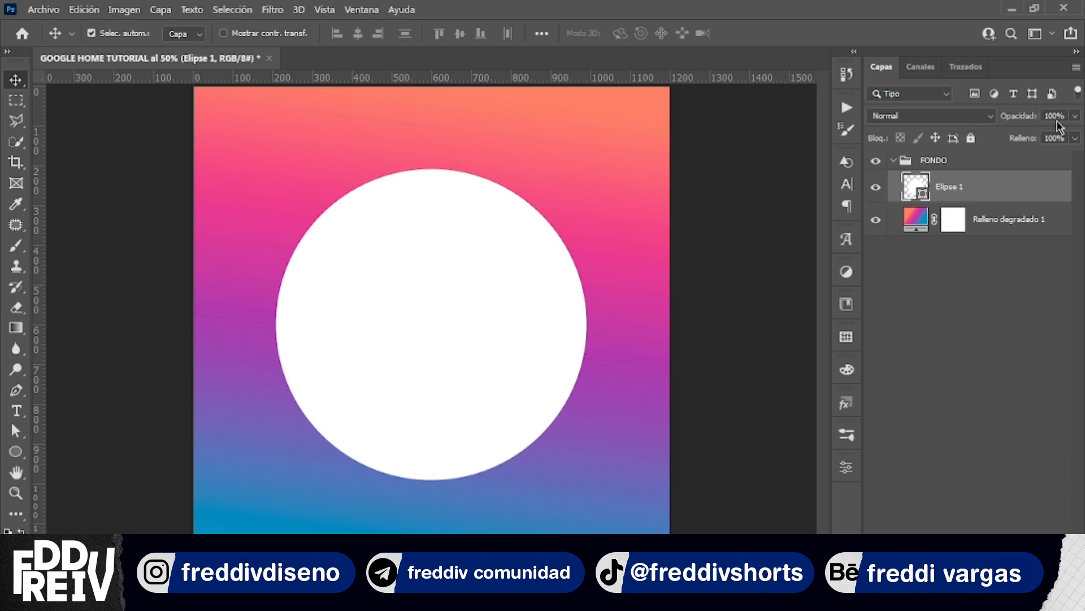
Lower the white circle layer's opacity to 30%
{"action": "left_click", "coordinate": [1076, 115]}
{"action": "left_click_drag", "start_coordinate": [1030, 134], "coordinate": [1024, 134]}
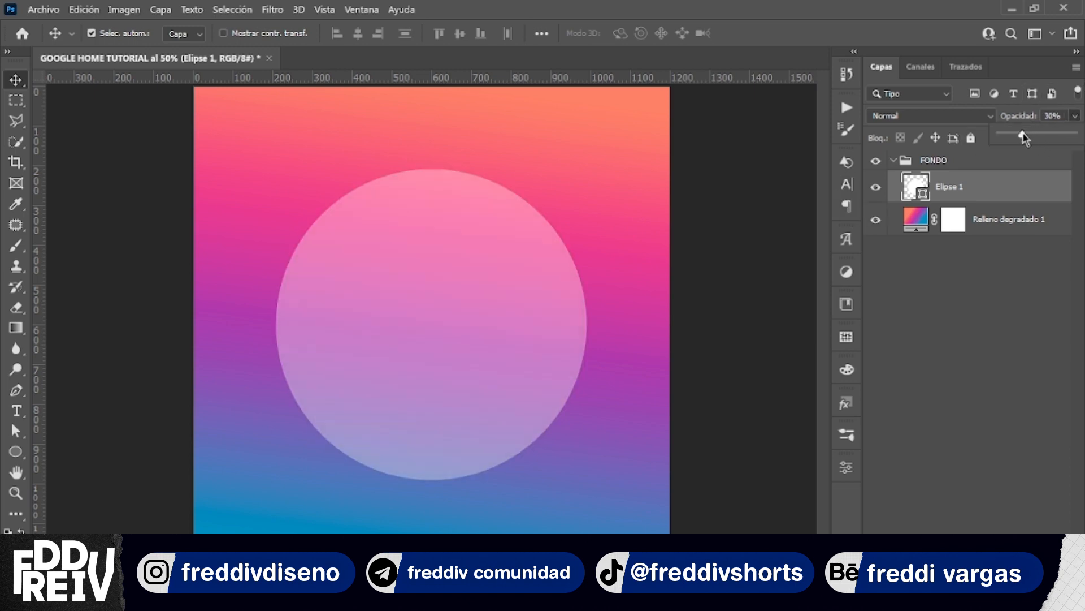
{"action": "left_click", "coordinate": [1074, 119]}
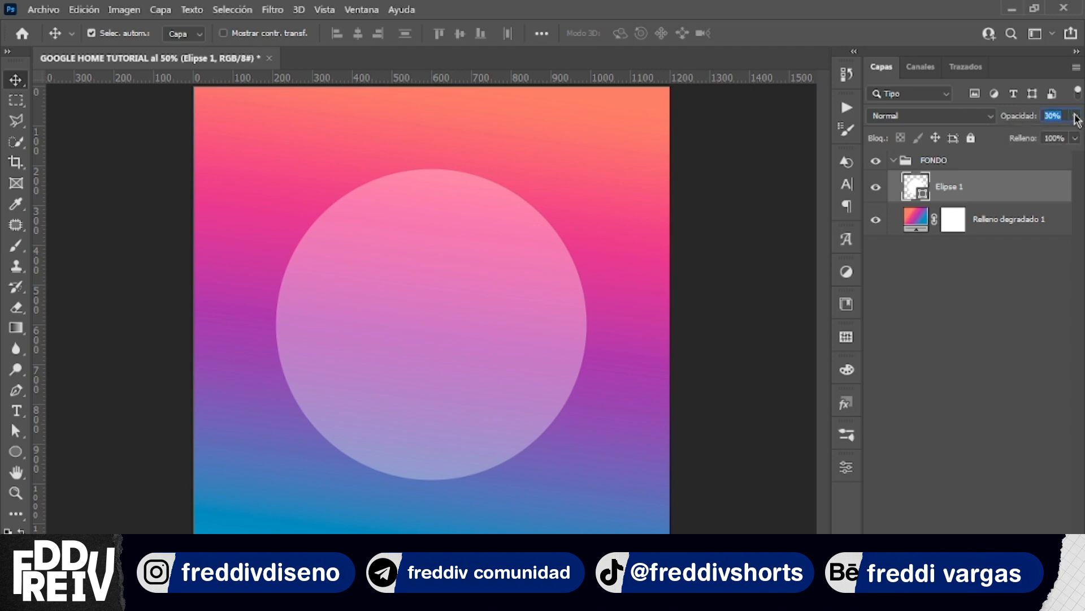
{"action": "left_click", "coordinate": [1077, 119]}
Duplicate the circle and scale the copy to about 84.91%, keeping it concentric with the original
{"action": "left_click", "coordinate": [1023, 186]}
{"action": "key", "text": "ctrl+j"}
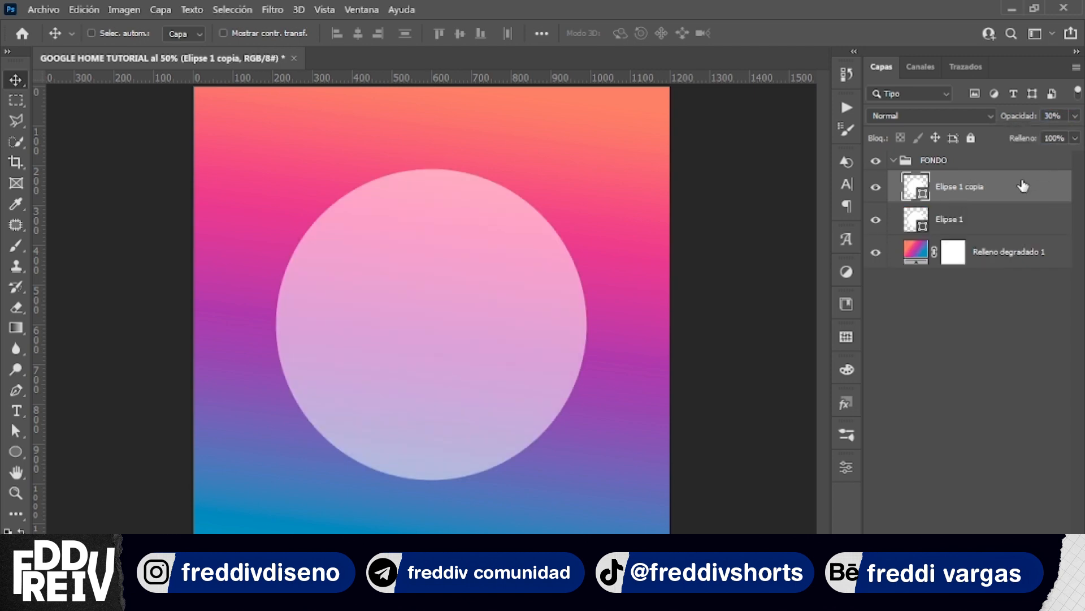
{"action": "key", "text": "ctrl+t"}
{"action": "left_click_drag", "start_coordinate": [431, 167], "coordinate": [431, 216]}
{"action": "left_click_drag", "start_coordinate": [428, 344], "coordinate": [426, 332]}
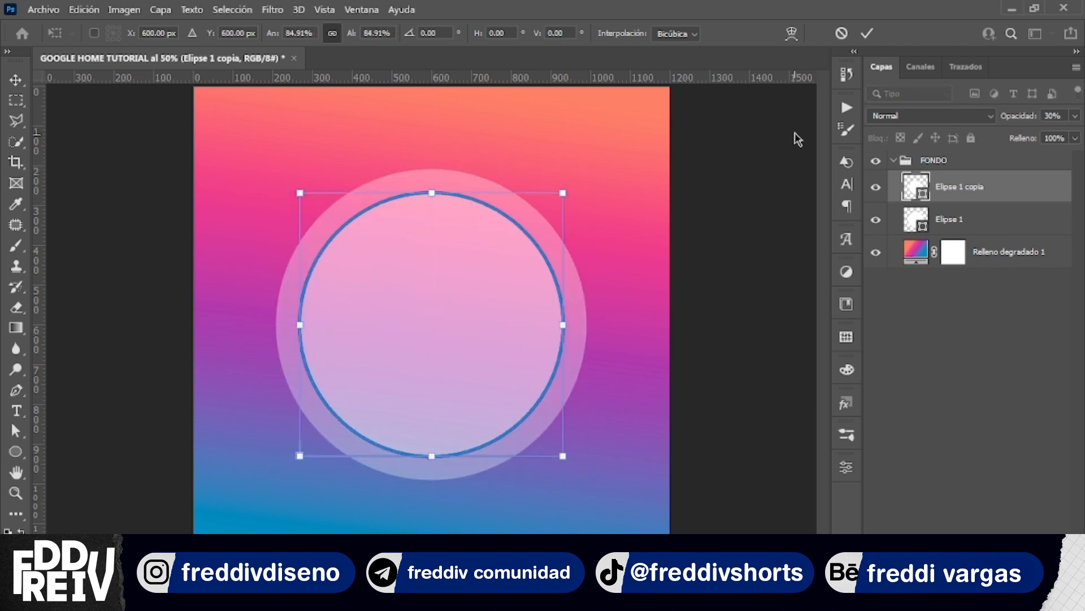
{"action": "left_click", "coordinate": [867, 32]}
Duplicate the smaller circle, scale the new copy to about 80.12% and centre it at 600, 600 px
{"action": "key", "text": "ctrl+j"}
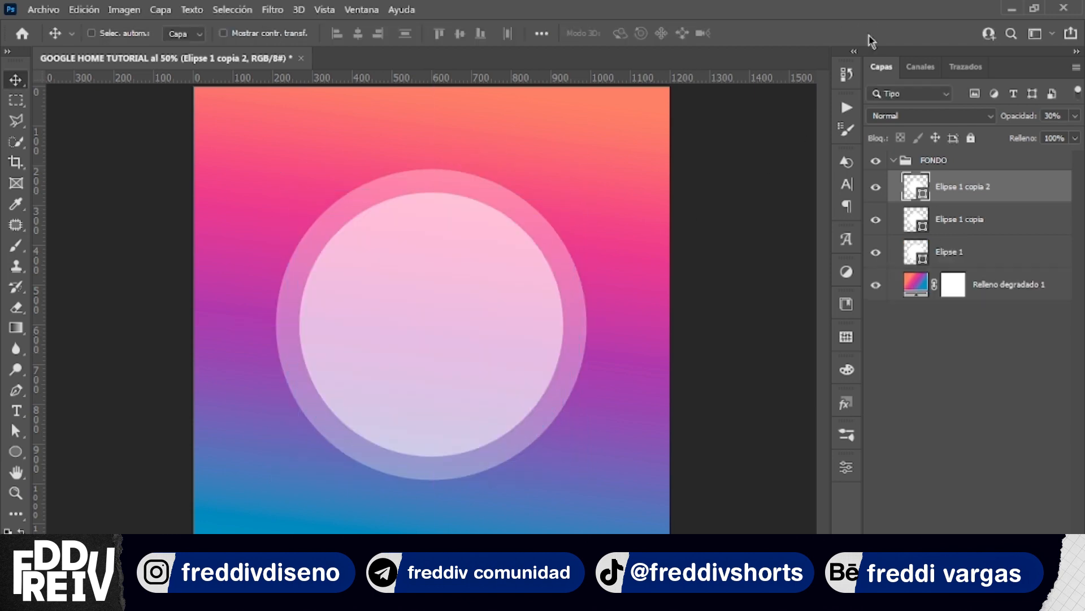
{"action": "key", "text": "ctrl+t"}
{"action": "left_click_drag", "start_coordinate": [428, 199], "coordinate": [432, 244]}
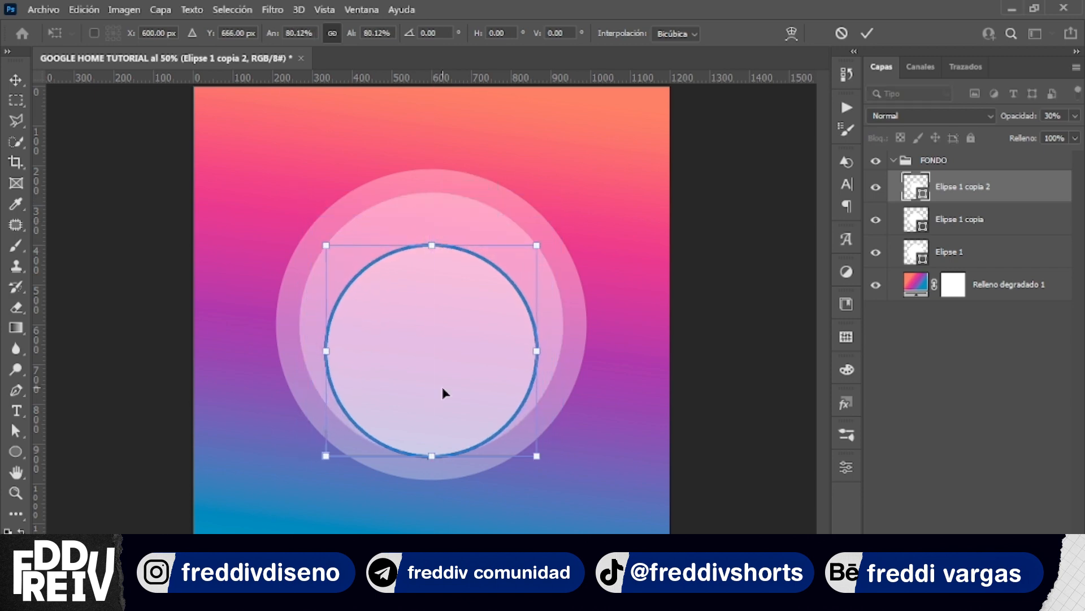
{"action": "left_click_drag", "start_coordinate": [444, 392], "coordinate": [443, 366]}
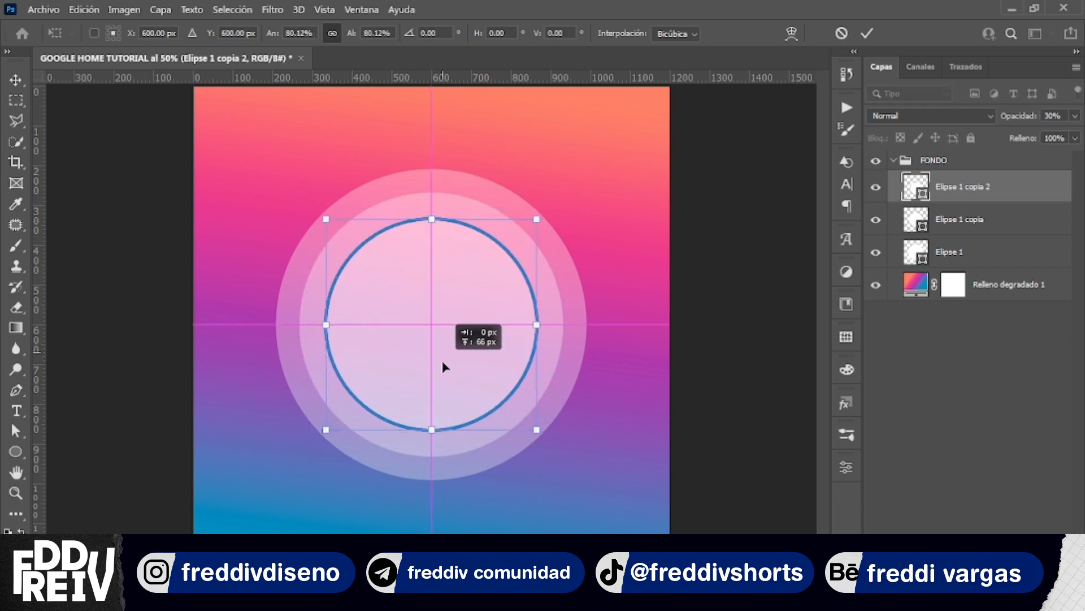
{"action": "left_click", "coordinate": [867, 33]}
Group the three circle layers and name the group CIRCULO
{"action": "left_click", "coordinate": [1031, 261], "text": "shift"}
{"action": "key", "text": "ctrl+g"}
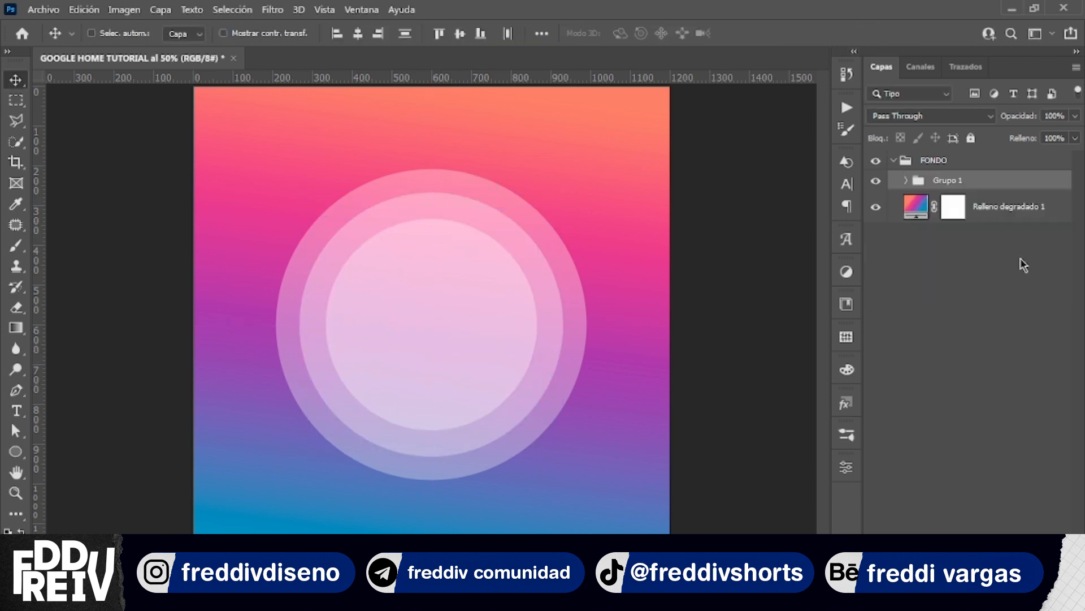
{"action": "double_click", "coordinate": [943, 180]}
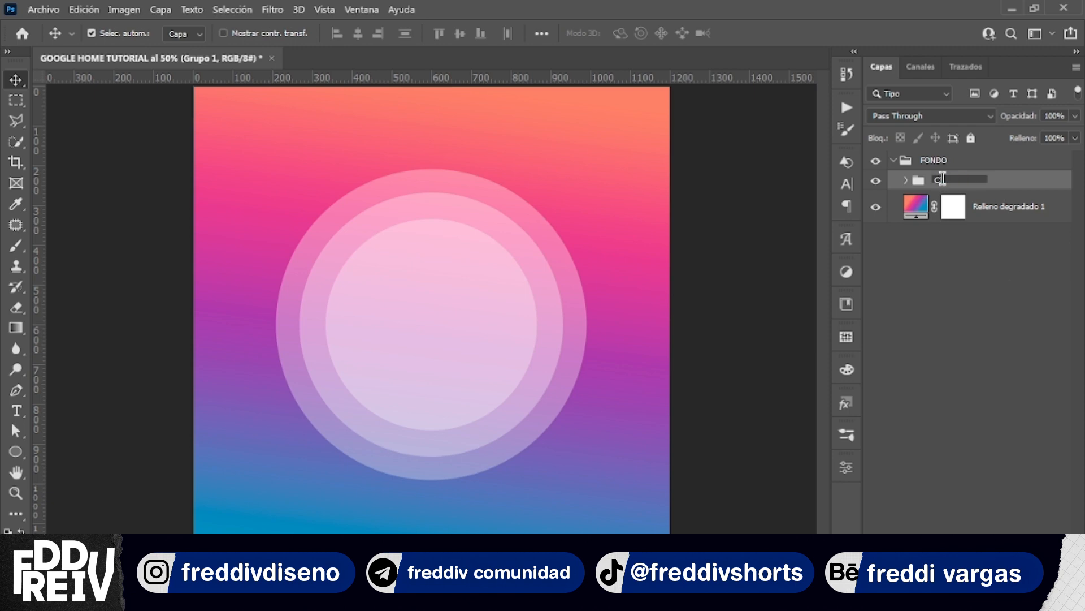
{"action": "key", "text": "Return"}
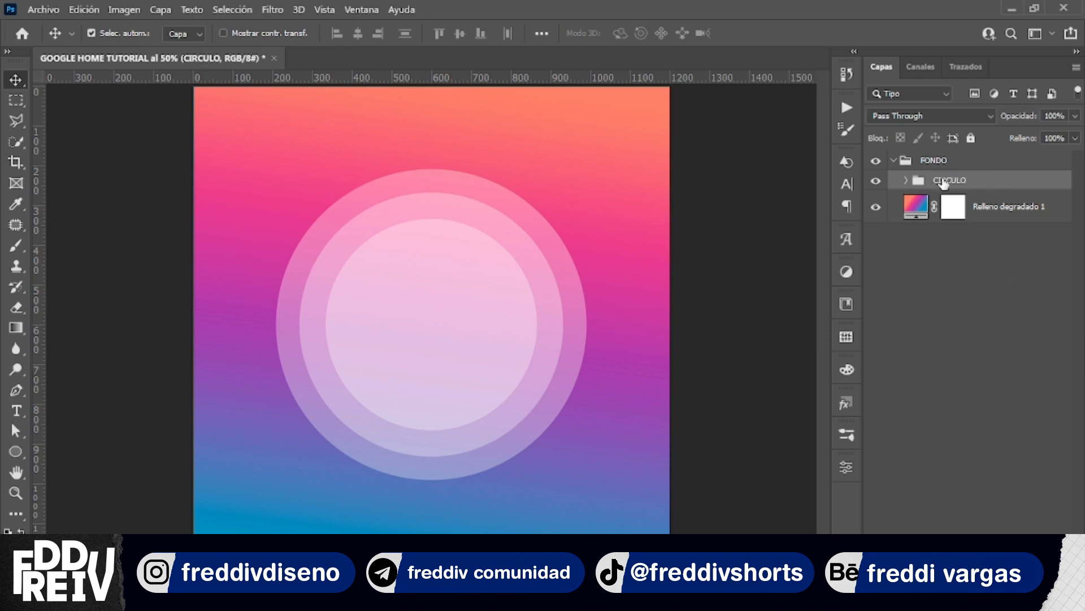
Add a new layer above CIRCULO and stamp a white 341 px blob brush in the canvas's lower-left corner
{"action": "key", "text": "b"}
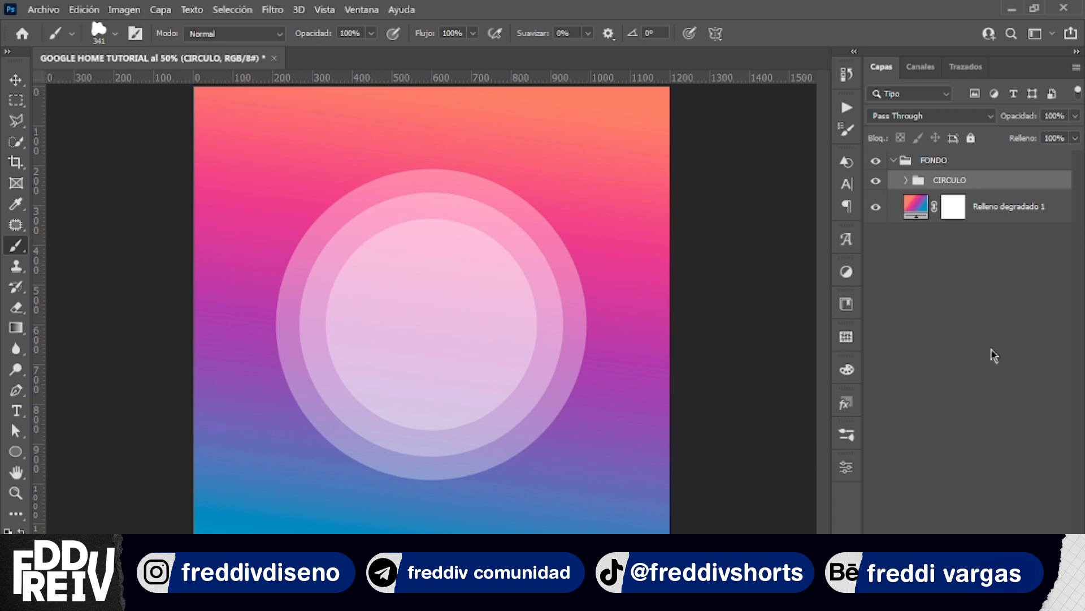
{"action": "key", "text": "ctrl+shift+alt+n"}
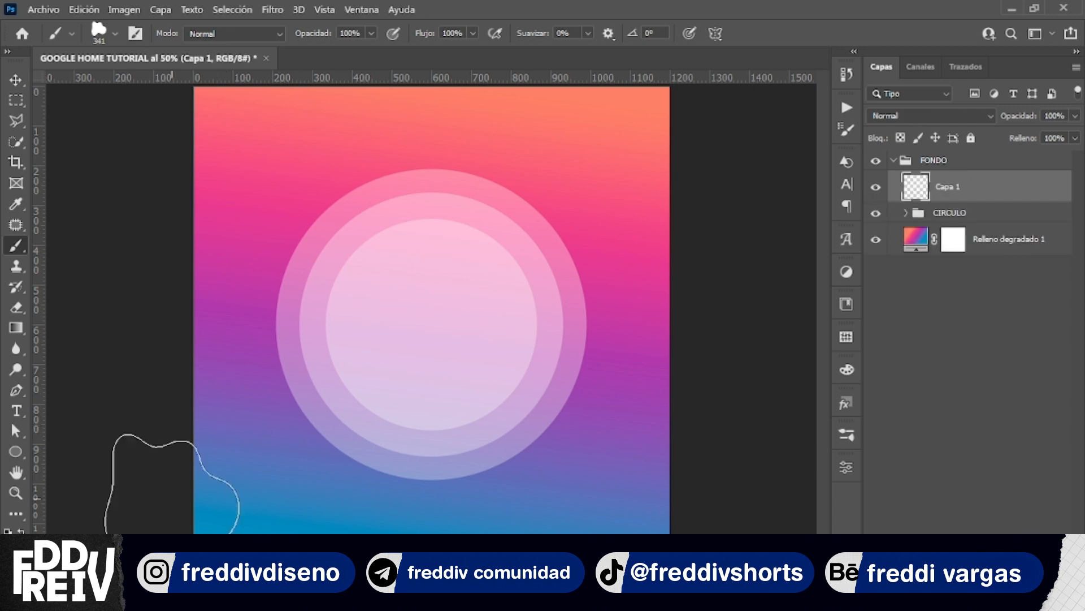
{"action": "left_click", "coordinate": [186, 500]}
{"action": "key", "text": "ctrl+z"}
{"action": "key", "text": "x"}
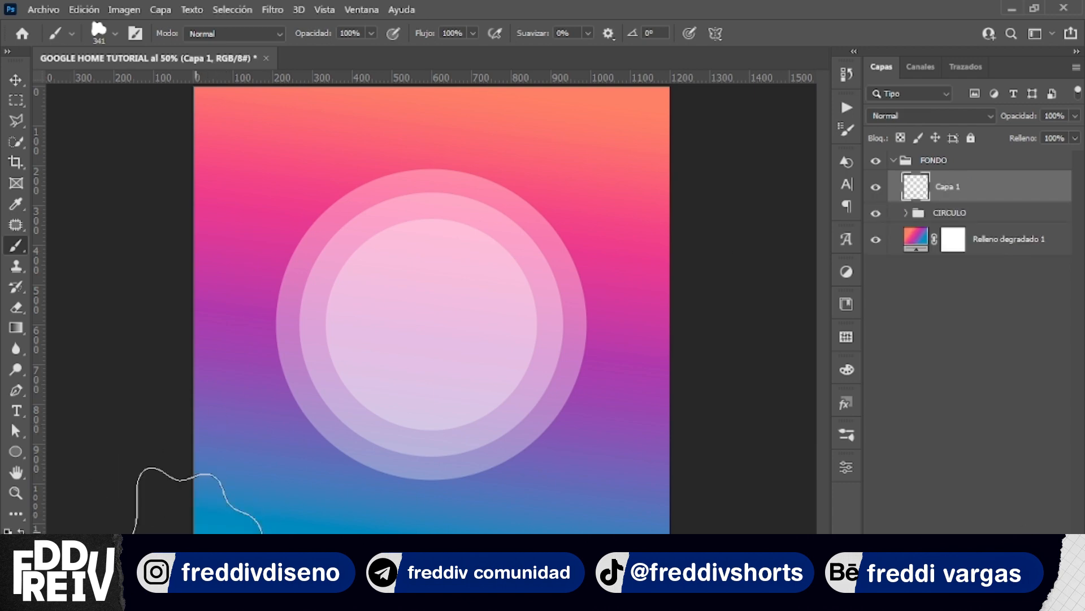
{"action": "scroll", "coordinate": [195, 530], "scroll_direction": "down", "scroll_amount": 4}
{"action": "scroll", "coordinate": [204, 526], "scroll_direction": "up", "scroll_amount": 3}
{"action": "left_click", "coordinate": [215, 523]}
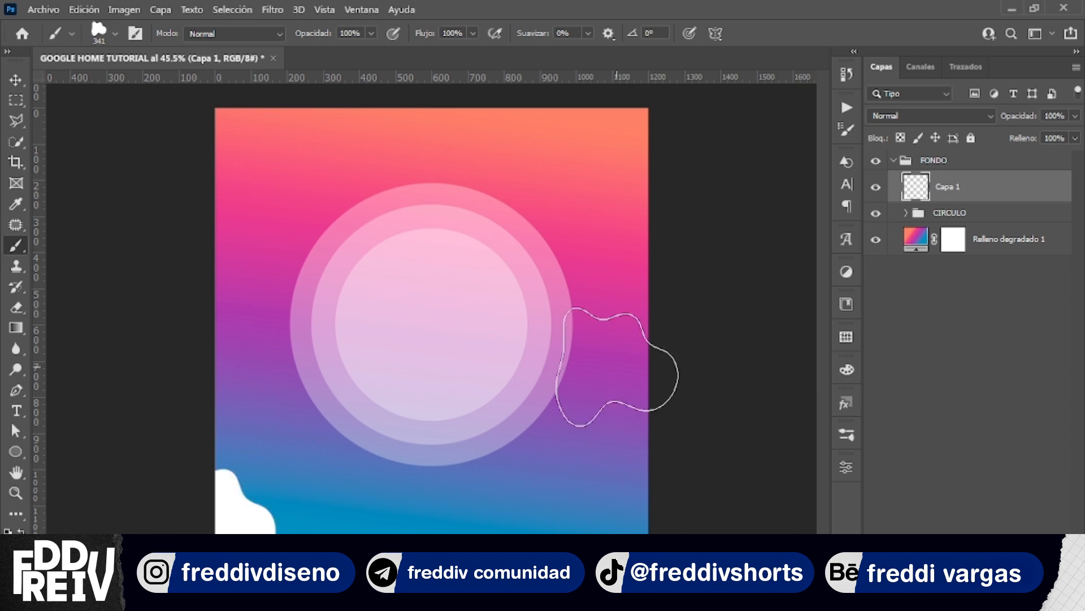
Set the blob brush to 636 px with its tip rotated to -27° and stamp it in white in the canvas's lower-right corner
{"action": "mouse_move", "coordinate": [632, 293]}
{"action": "left_mouse_down"}
{"action": "mouse_move", "coordinate": [631, 358]}
{"action": "mouse_move", "coordinate": [706, 430]}
{"action": "left_mouse_up"}
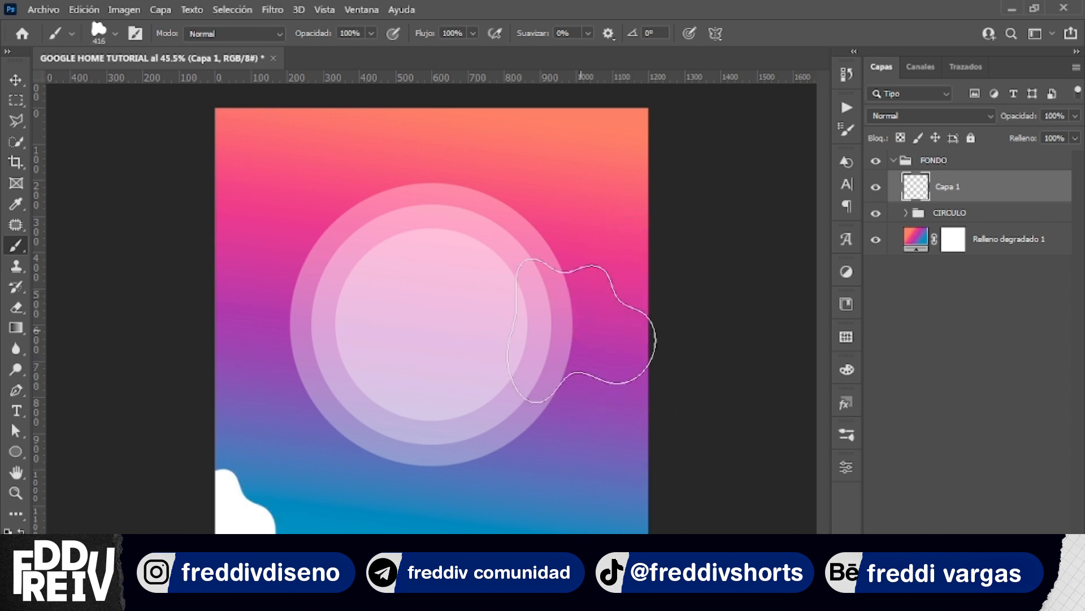
{"action": "left_click_drag", "start_coordinate": [581, 330], "coordinate": [685, 386]}
{"action": "key", "text": "alt"}
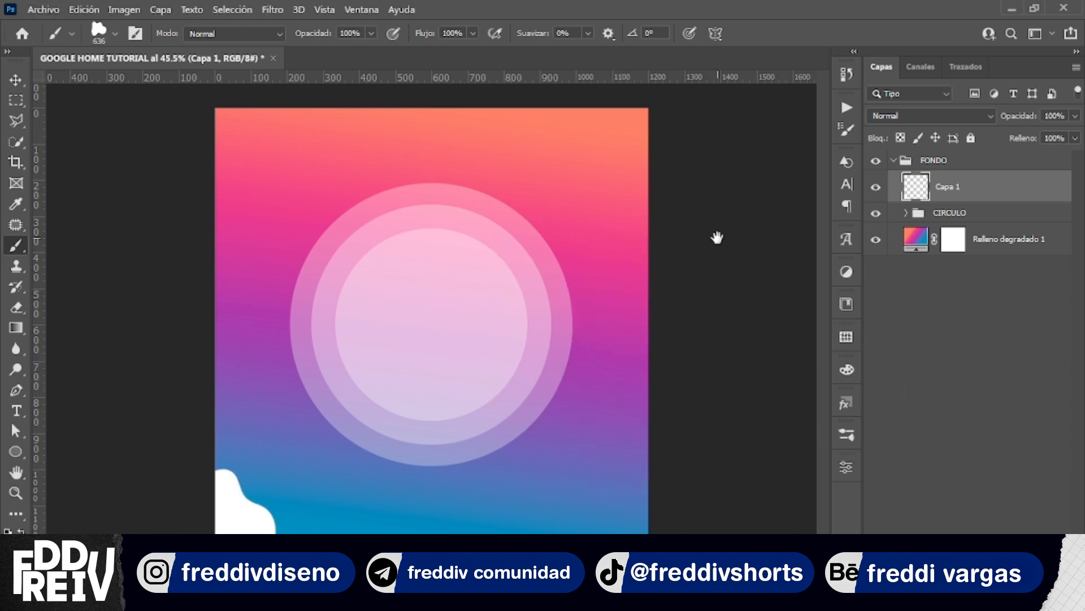
{"action": "left_click", "coordinate": [703, 470]}
{"action": "key", "text": "ctrl+z"}
{"action": "left_click", "coordinate": [114, 34]}
{"action": "left_click_drag", "start_coordinate": [71, 90], "coordinate": [69, 100]}
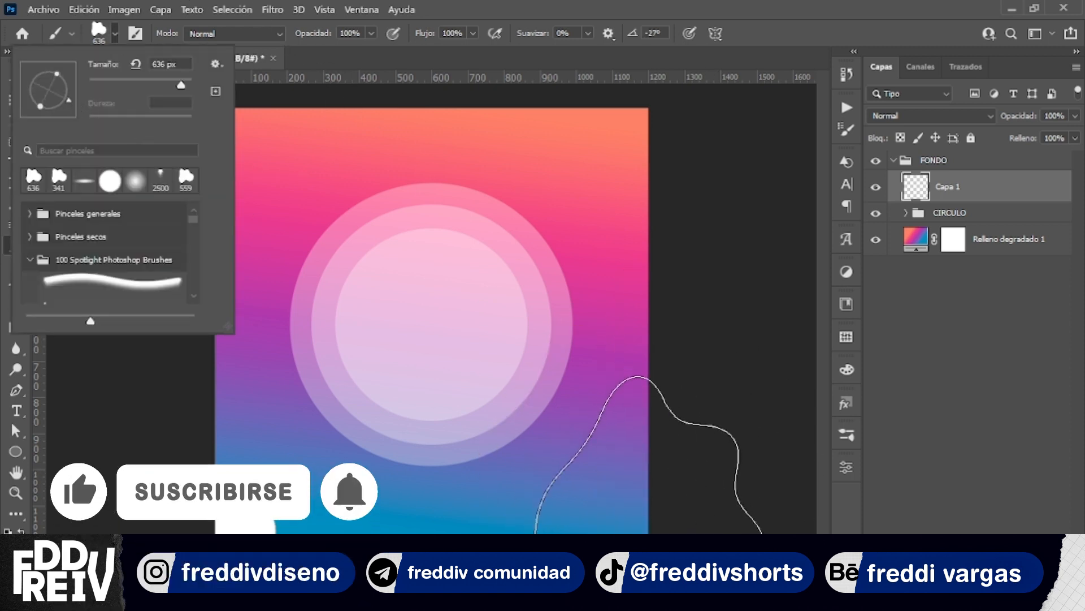
{"action": "left_click", "coordinate": [649, 490]}
Stamp the 636 px blob brush in white over the canvas's upper-left edge on the same layer
{"action": "scroll", "coordinate": [270, 154], "scroll_direction": "down", "scroll_amount": 2}
{"action": "scroll", "coordinate": [269, 153], "scroll_direction": "down", "scroll_amount": 1}
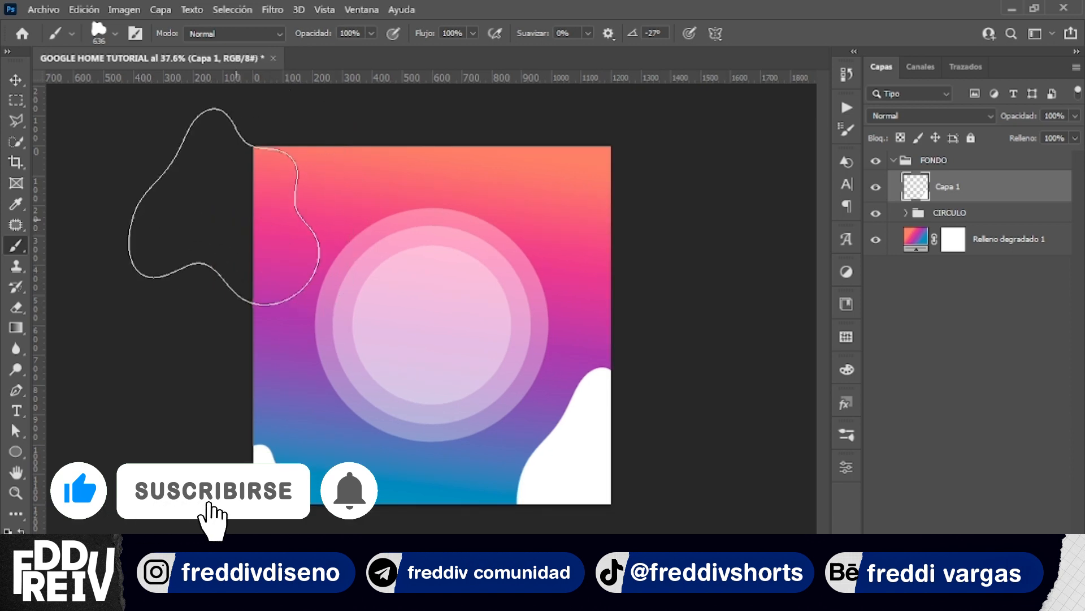
{"action": "left_click", "coordinate": [212, 192]}
{"action": "key", "text": "v"}
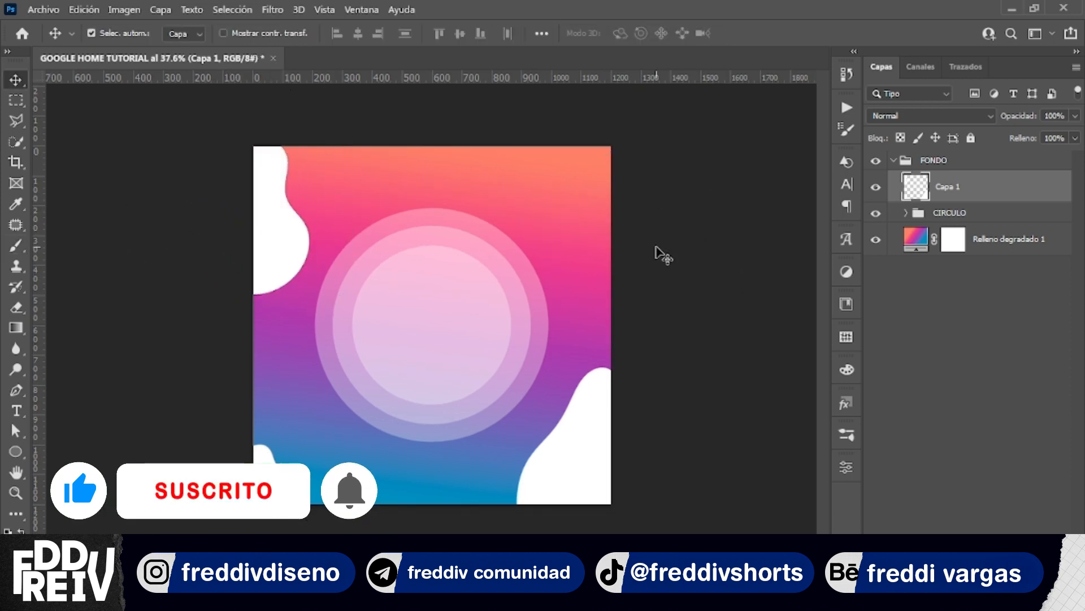
Rename the blob layer Capa 1 as B1
{"action": "scroll", "coordinate": [659, 252], "scroll_direction": "up", "scroll_amount": 3}
{"action": "double_click", "coordinate": [947, 187]}
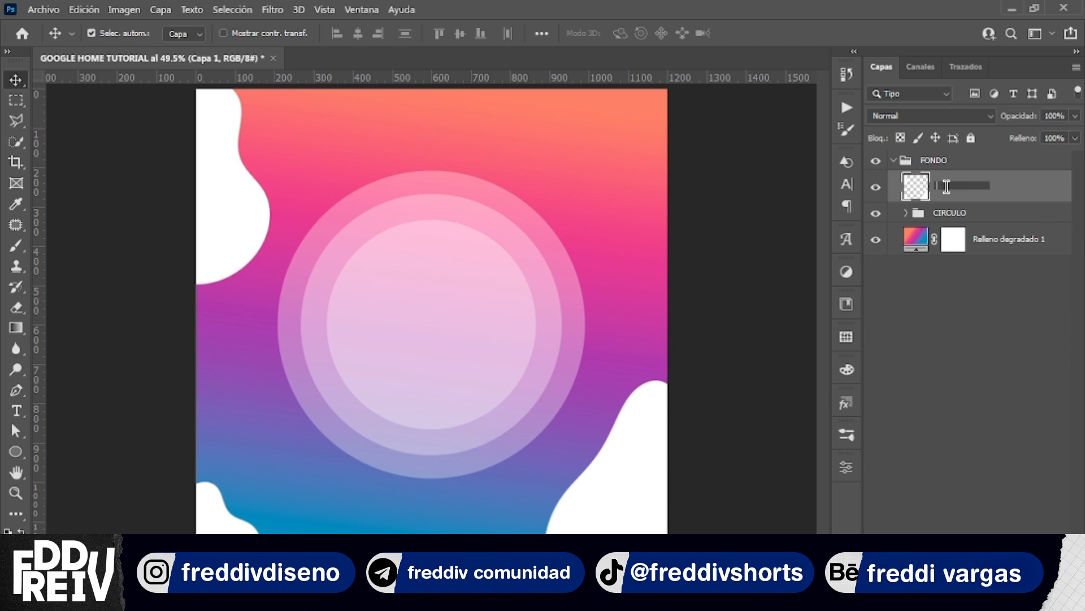
{"action": "key", "text": "Return"}
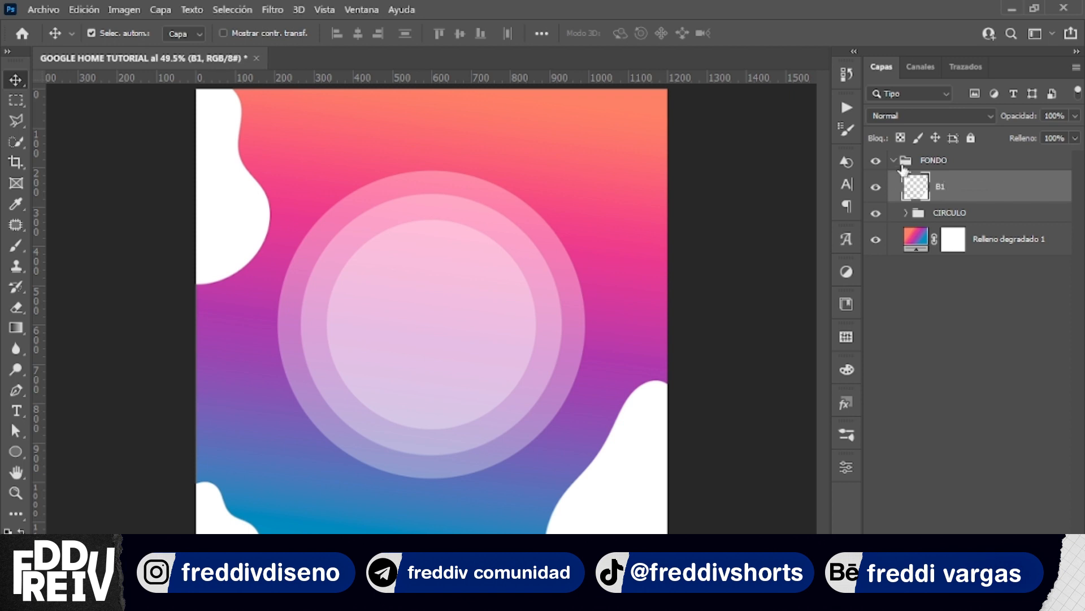
Hide layer B1 and enlarge the CIRCULO group to about 123.25%, keeping it centred at 600, 600 px
{"action": "left_click", "coordinate": [898, 162]}
{"action": "left_click", "coordinate": [956, 194]}
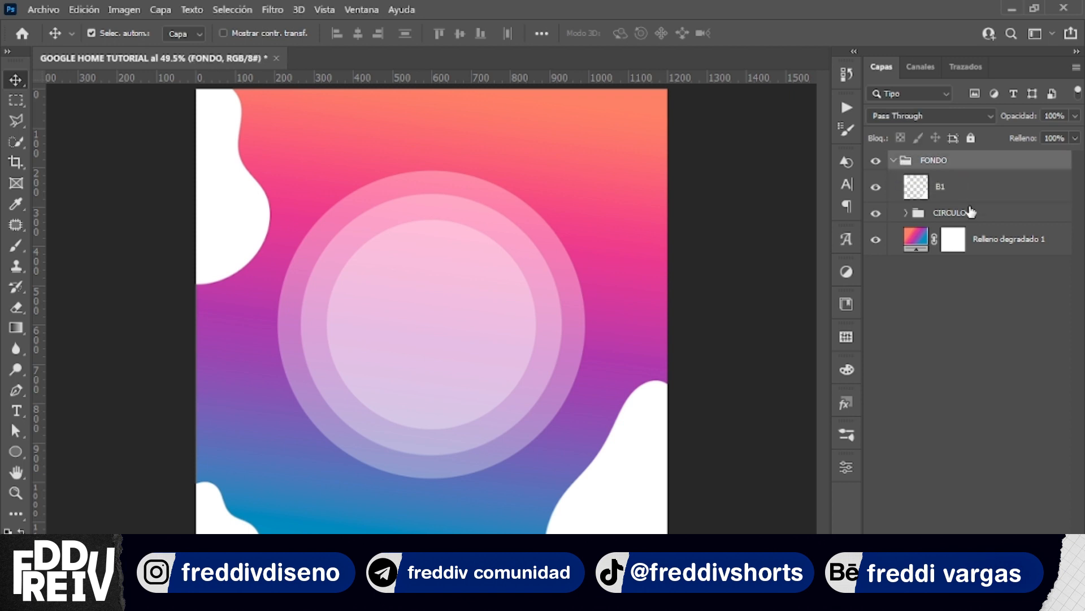
{"action": "left_click", "coordinate": [971, 223]}
{"action": "left_click", "coordinate": [877, 189]}
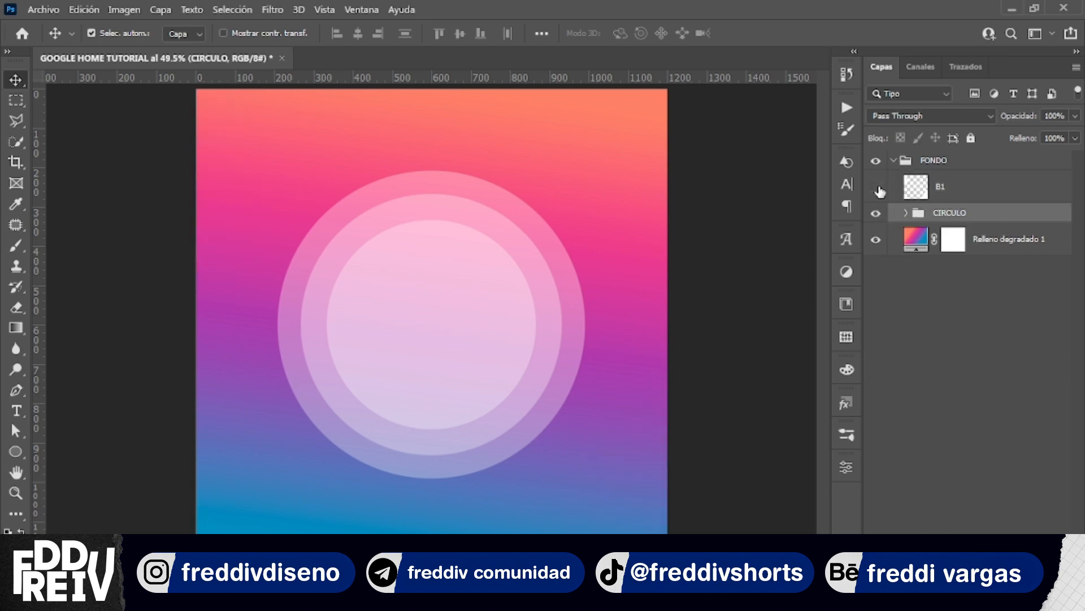
{"action": "key", "text": "ctrl+t"}
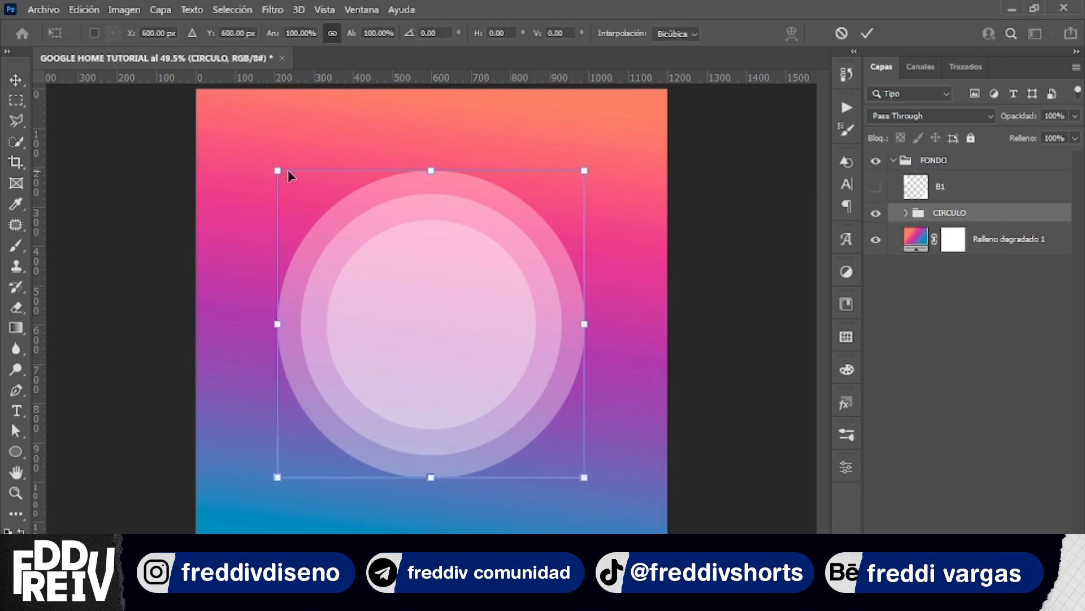
{"action": "left_click_drag", "start_coordinate": [287, 170], "coordinate": [203, 102]}
{"action": "left_click_drag", "start_coordinate": [334, 238], "coordinate": [370, 260]}
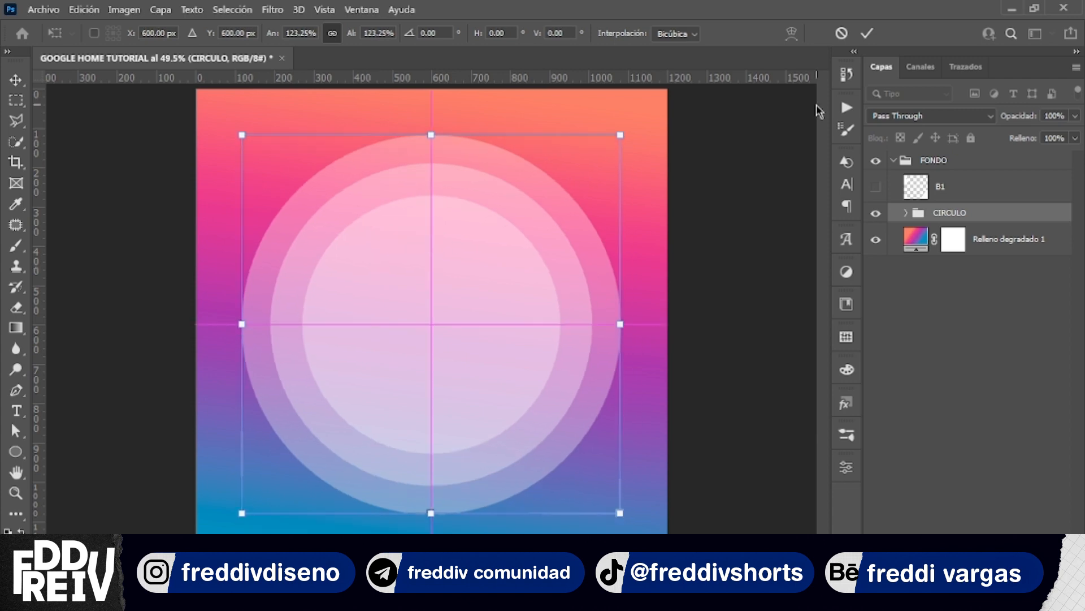
{"action": "left_click", "coordinate": [867, 33]}
Align the CIRCULO group to the centre of the canvas
{"action": "left_click", "coordinate": [542, 34]}
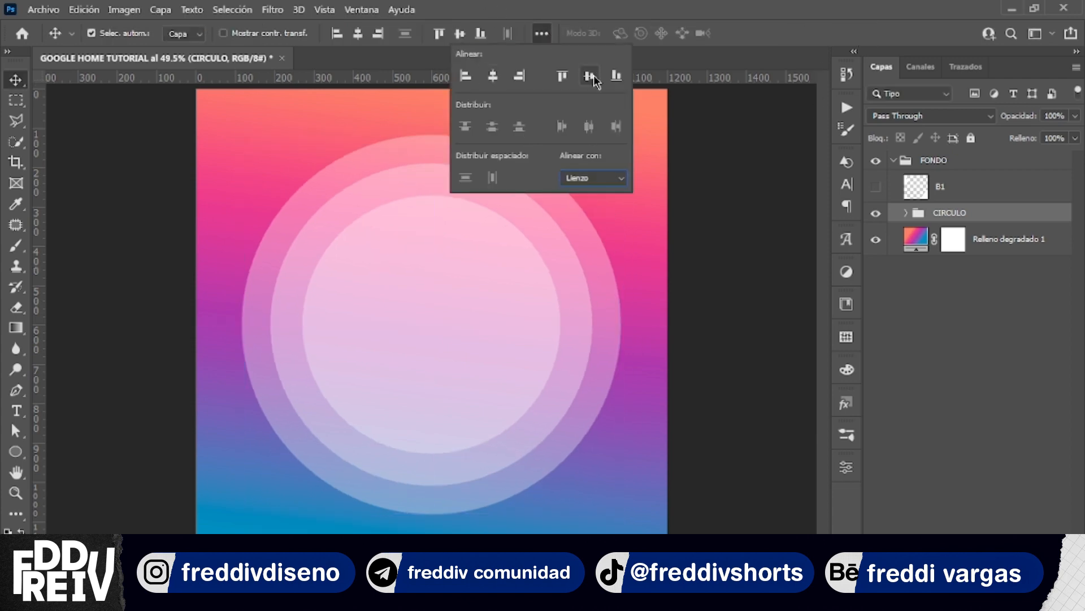
{"action": "left_click", "coordinate": [607, 179]}
{"action": "left_click", "coordinate": [606, 189]}
{"action": "left_click", "coordinate": [543, 32]}
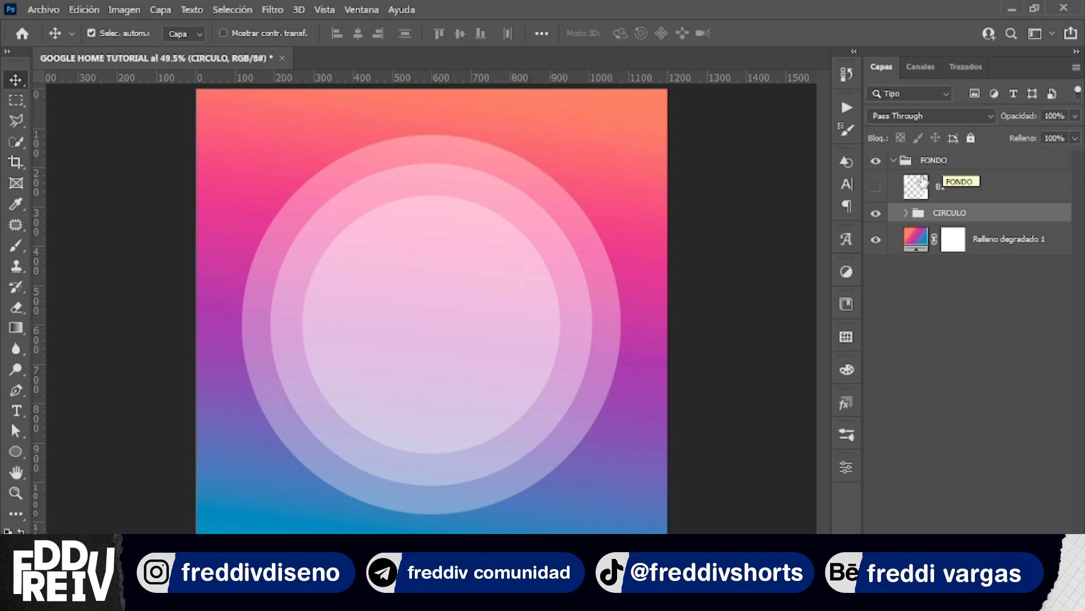
Try nudging the B1 blob layer to the left, and delete the layer
{"action": "left_click", "coordinate": [876, 187]}
{"action": "left_click", "coordinate": [961, 195]}
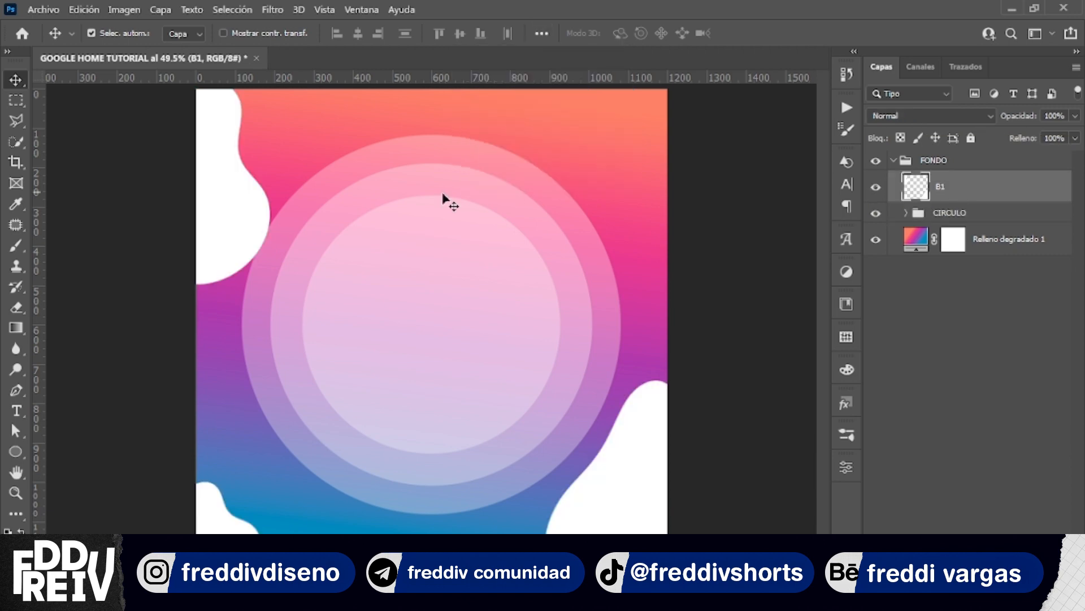
{"action": "key", "text": "shift+Left"}
{"action": "key", "text": "shift+Left"}
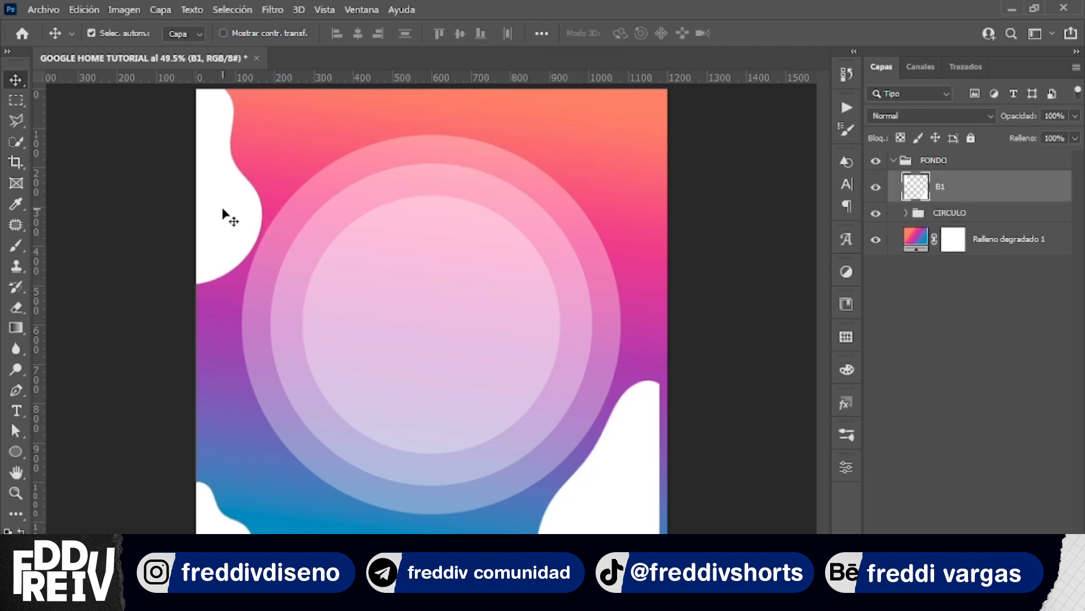
{"action": "key", "text": "Delete"}
Add a new layer above CIRCULO and stamp a white 477 px blob in the canvas's lower-left corner
{"action": "key", "text": "ctrl+shift+alt+n"}
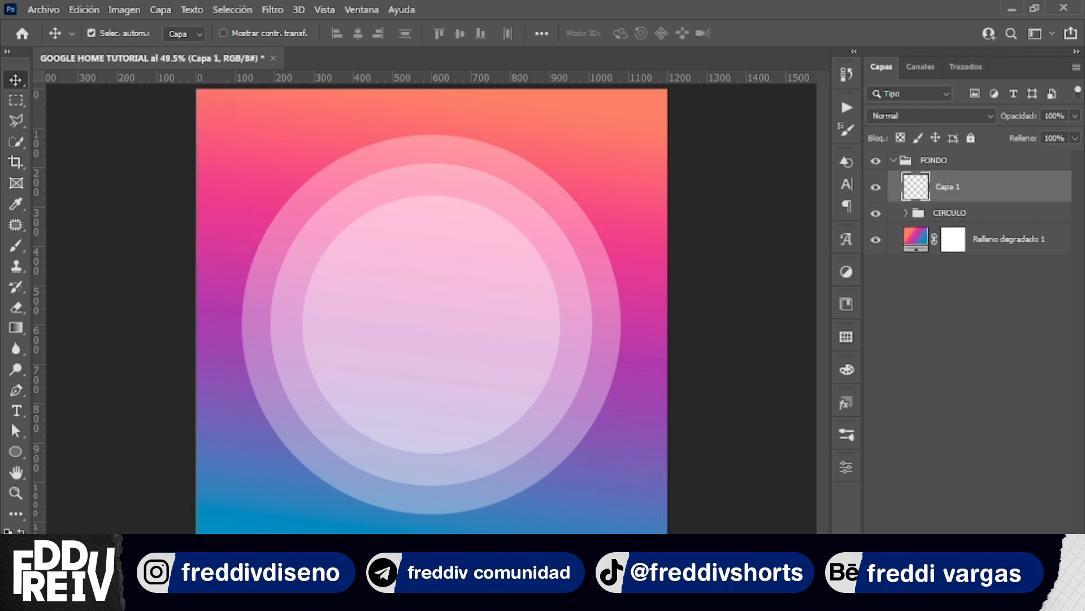
{"action": "key", "text": "b"}
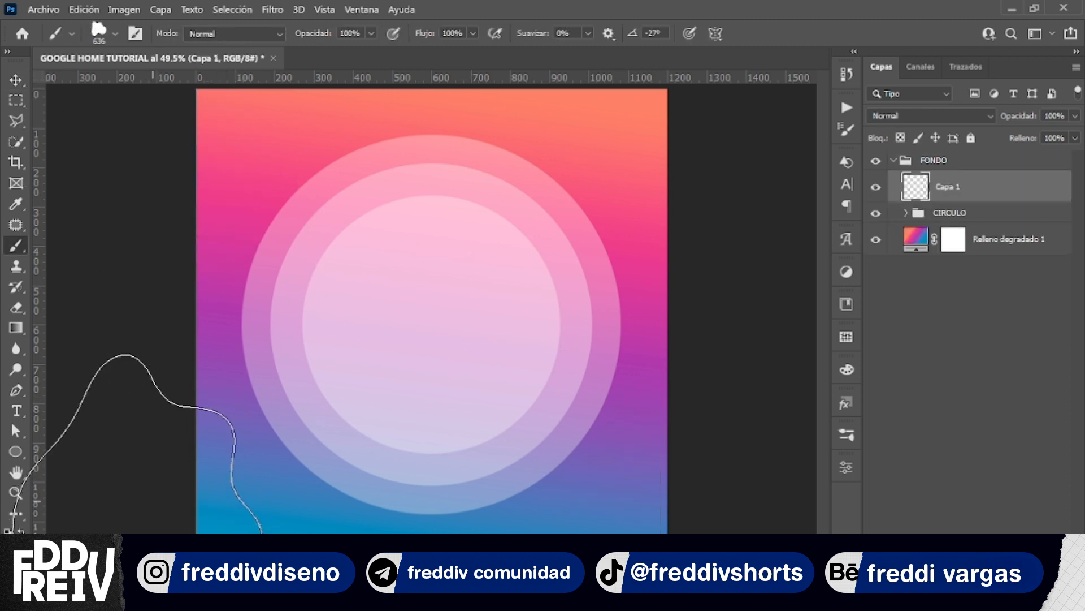
{"action": "scroll", "coordinate": [135, 452], "scroll_direction": "down", "scroll_amount": 3}
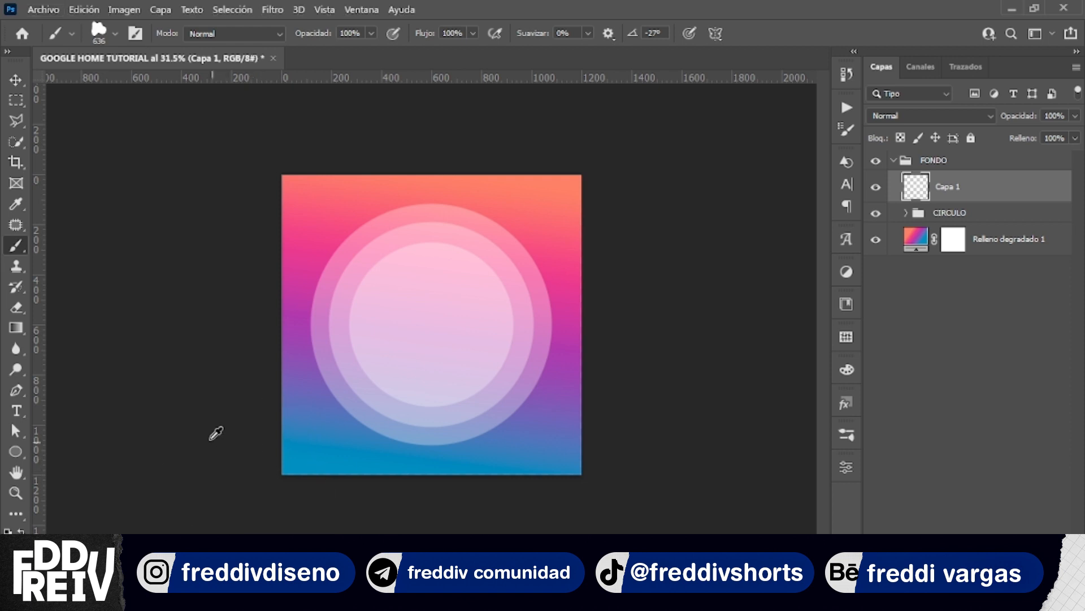
{"action": "left_click_drag", "start_coordinate": [357, 441], "coordinate": [307, 386]}
{"action": "left_click_drag", "start_coordinate": [291, 437], "coordinate": [249, 372]}
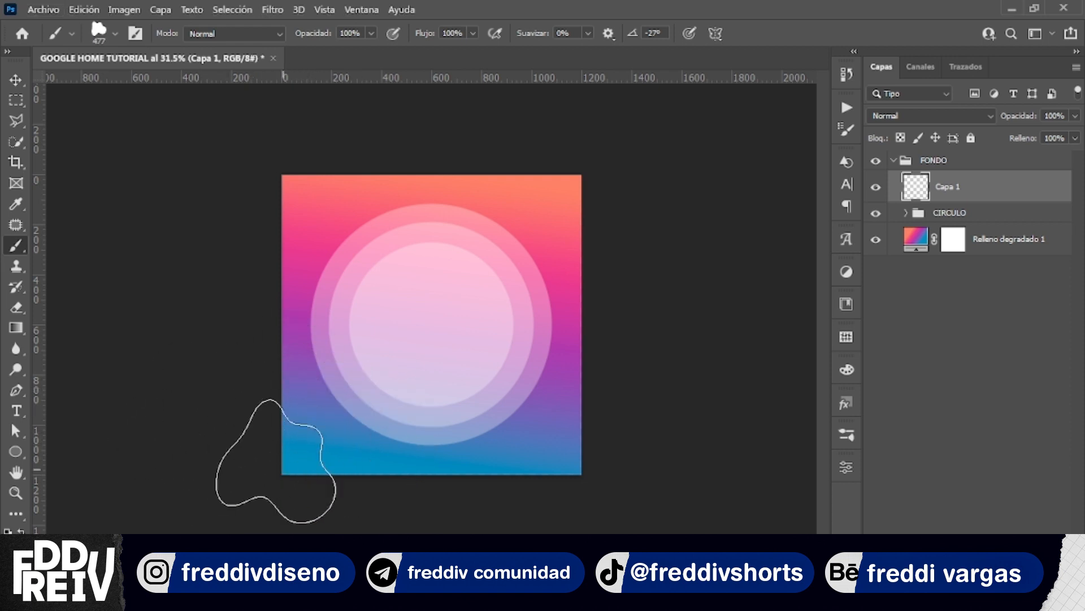
{"action": "left_click", "coordinate": [274, 453]}
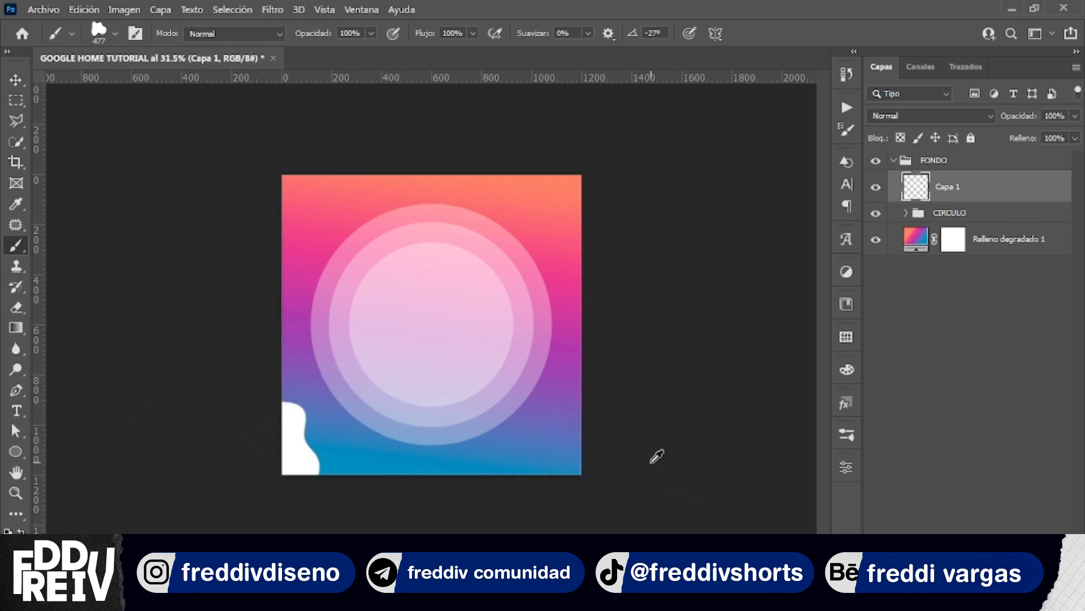
On another new layer, stamp a white 534 px blob rotated to -42° in the canvas's lower-right corner
{"action": "left_click_drag", "start_coordinate": [588, 429], "coordinate": [637, 443]}
{"action": "key", "text": "ctrl+shift+alt+n"}
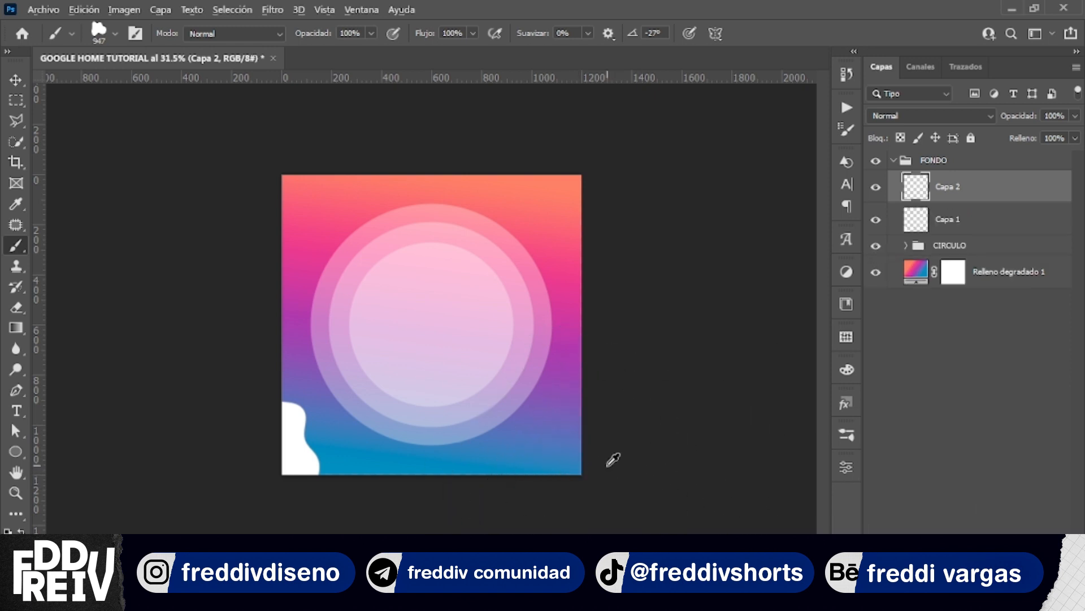
{"action": "left_click_drag", "start_coordinate": [511, 398], "coordinate": [468, 398]}
{"action": "left_click", "coordinate": [576, 451]}
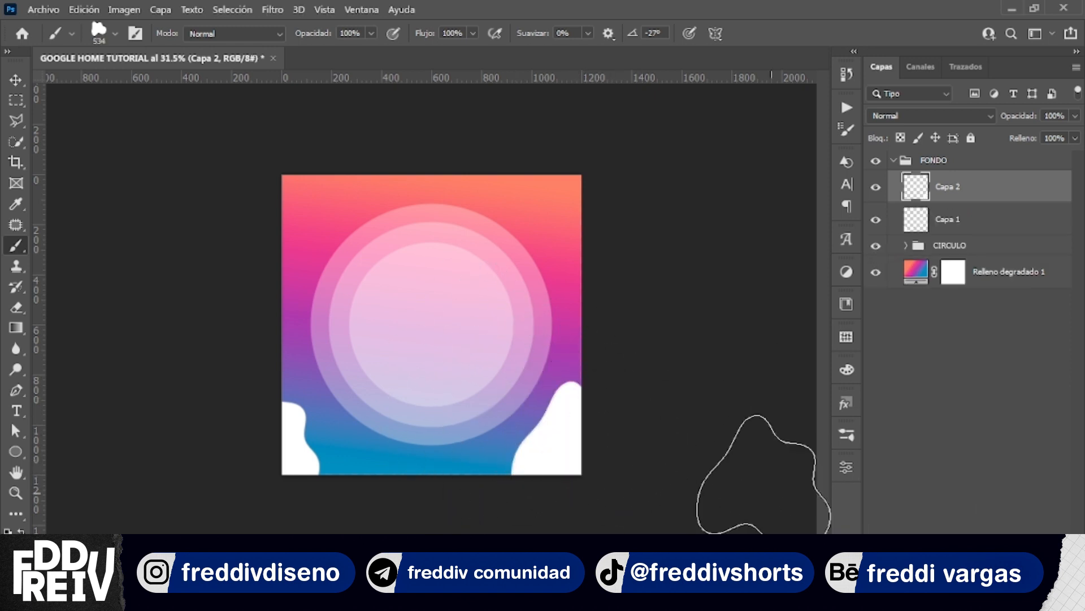
{"action": "key", "text": "ctrl+z"}
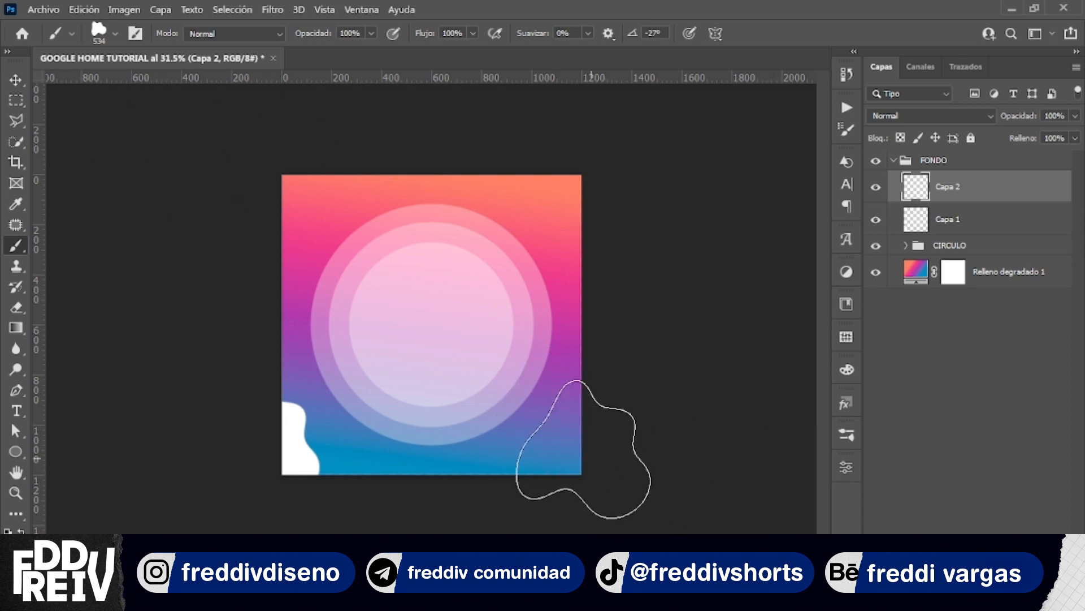
{"action": "left_click", "coordinate": [582, 444]}
{"action": "key", "text": "ctrl+z"}
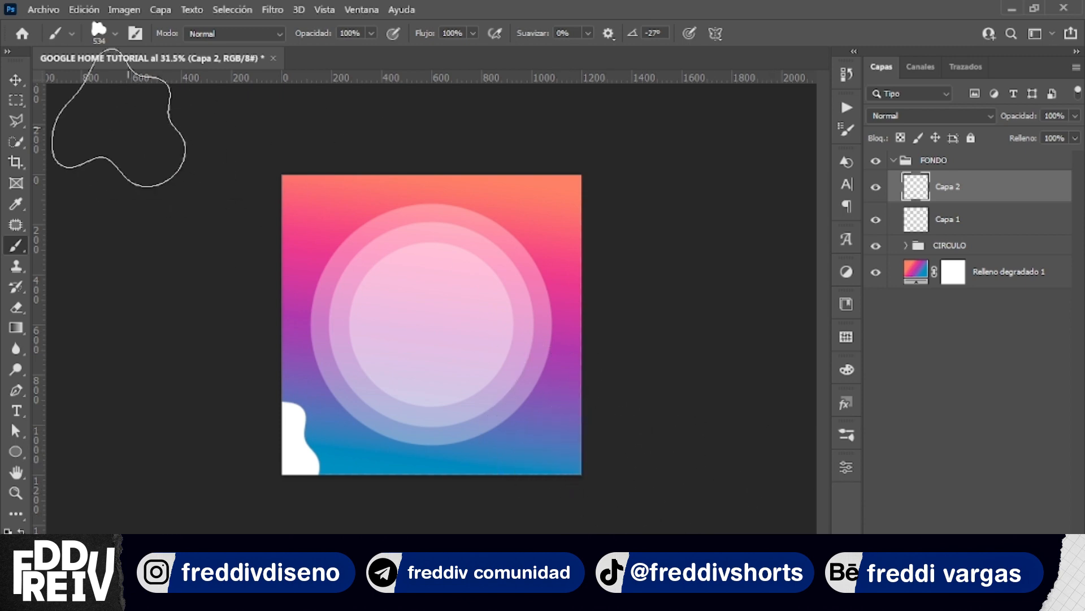
{"action": "left_click", "coordinate": [114, 35]}
{"action": "left_click_drag", "start_coordinate": [68, 101], "coordinate": [64, 104]}
{"action": "left_click", "coordinate": [567, 445]}
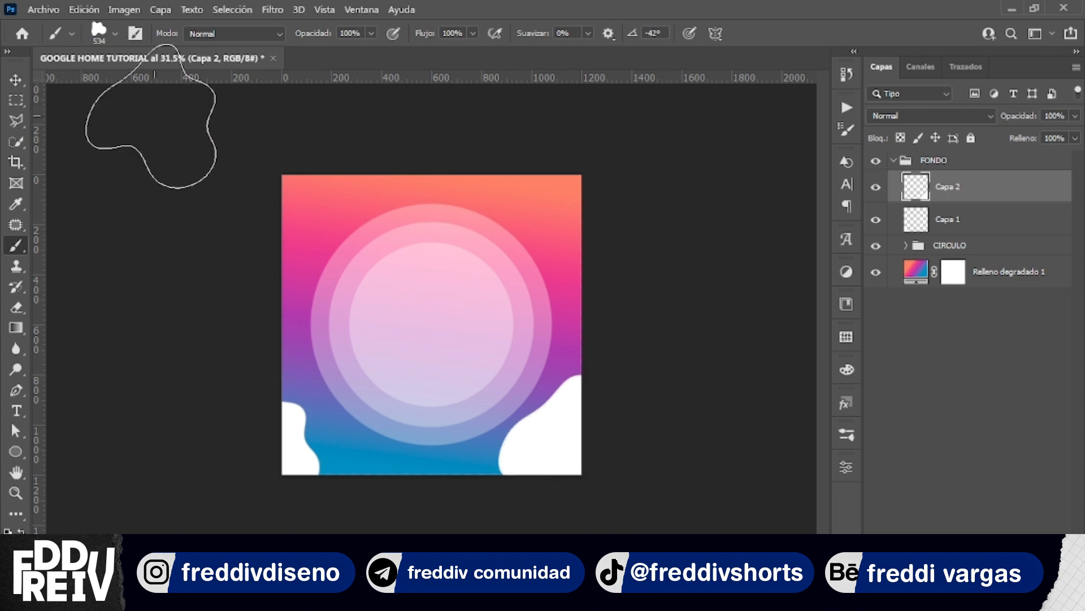
Add a third blob layer and stamp the white 534 px blob in the canvas's upper-left corner
{"action": "left_click", "coordinate": [255, 198]}
{"action": "key", "text": "ctrl+z"}
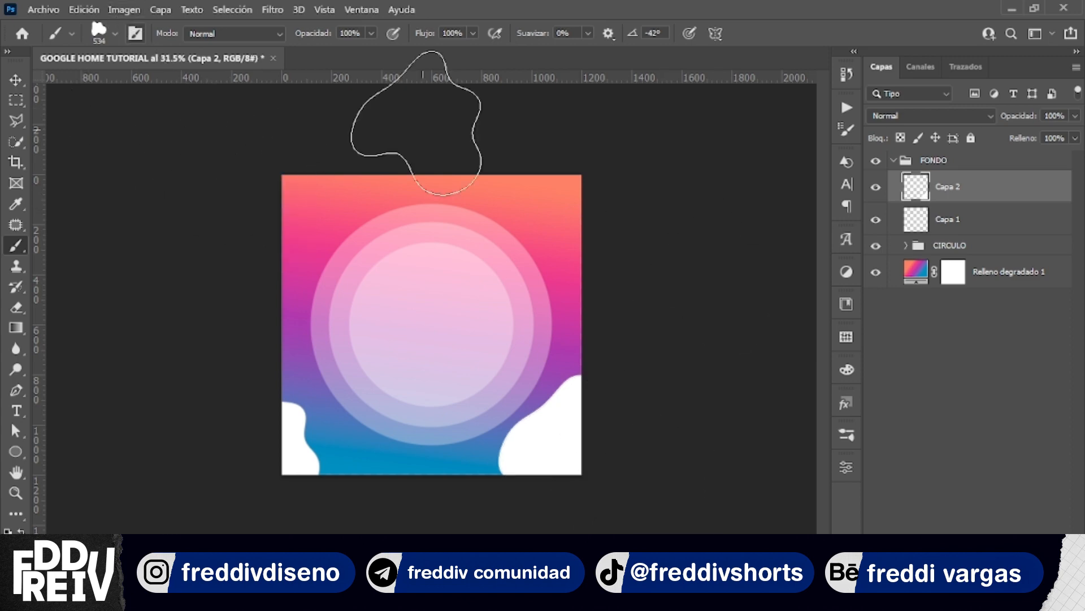
{"action": "key", "text": "ctrl+shift+alt+n"}
{"action": "left_click", "coordinate": [253, 199]}
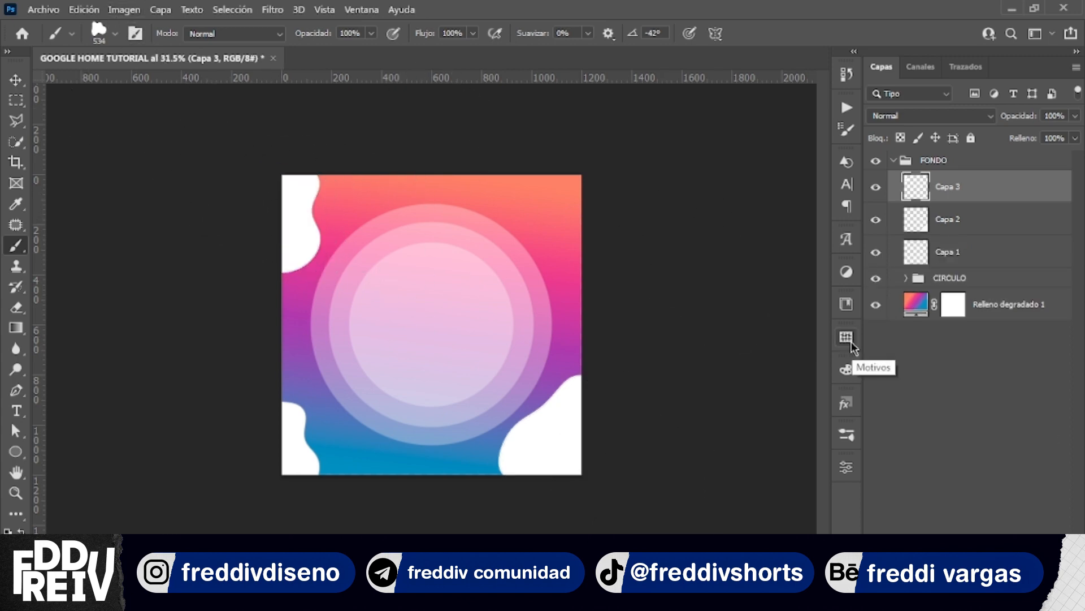
{"action": "key", "text": "v"}
Group the three blob layers Capa 1, Capa 2 and Capa 3, and name the group ME3
{"action": "key", "text": "ctrl+o"}
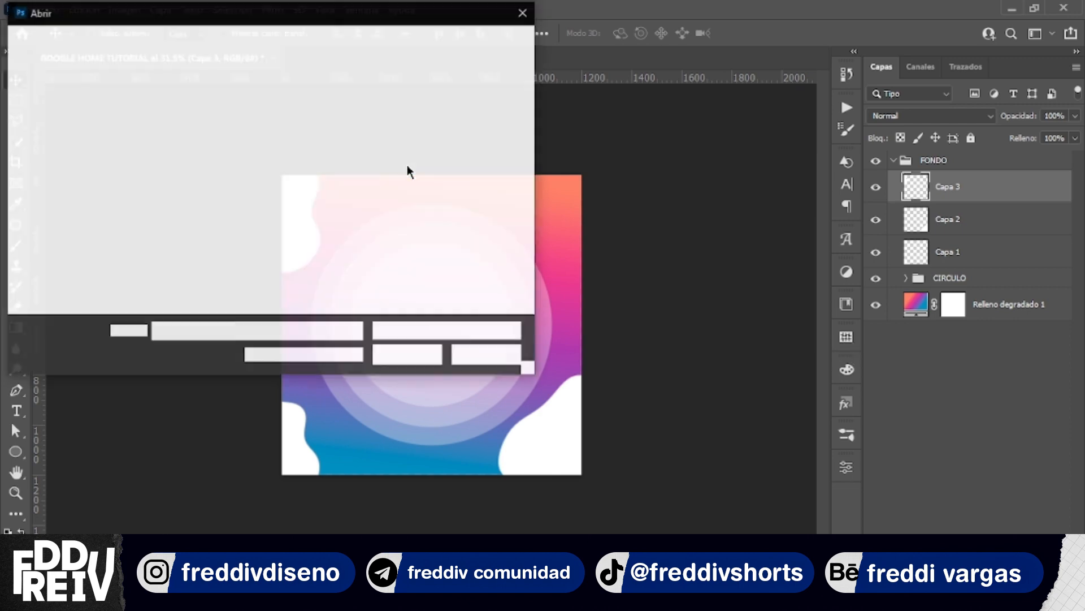
{"action": "left_click", "coordinate": [523, 13]}
{"action": "key", "text": "ctrl+0"}
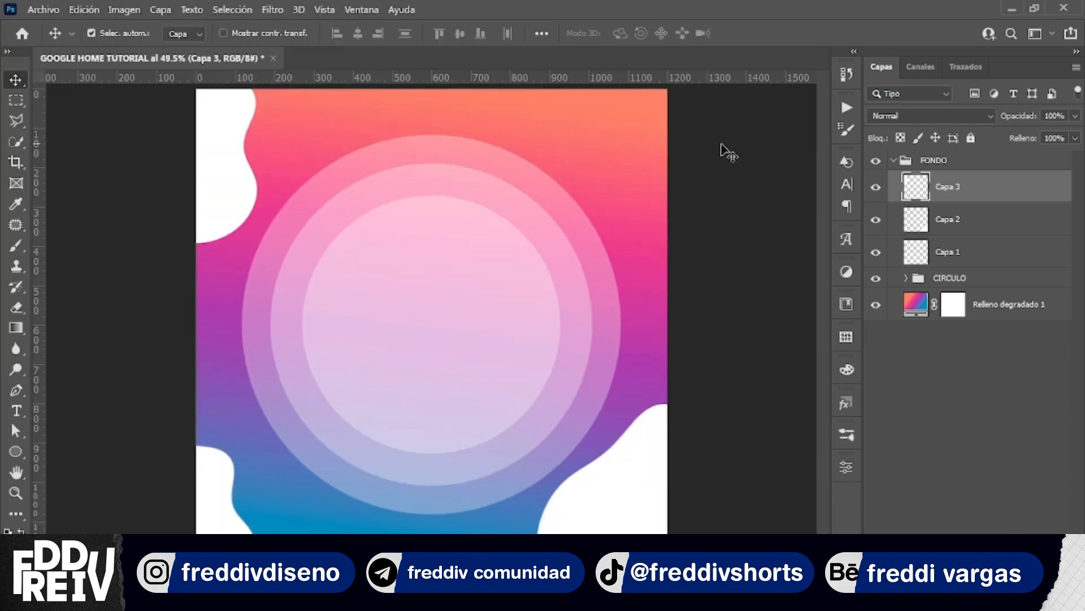
{"action": "left_click", "coordinate": [997, 257], "text": "shift"}
{"action": "key", "text": "ctrl+g"}
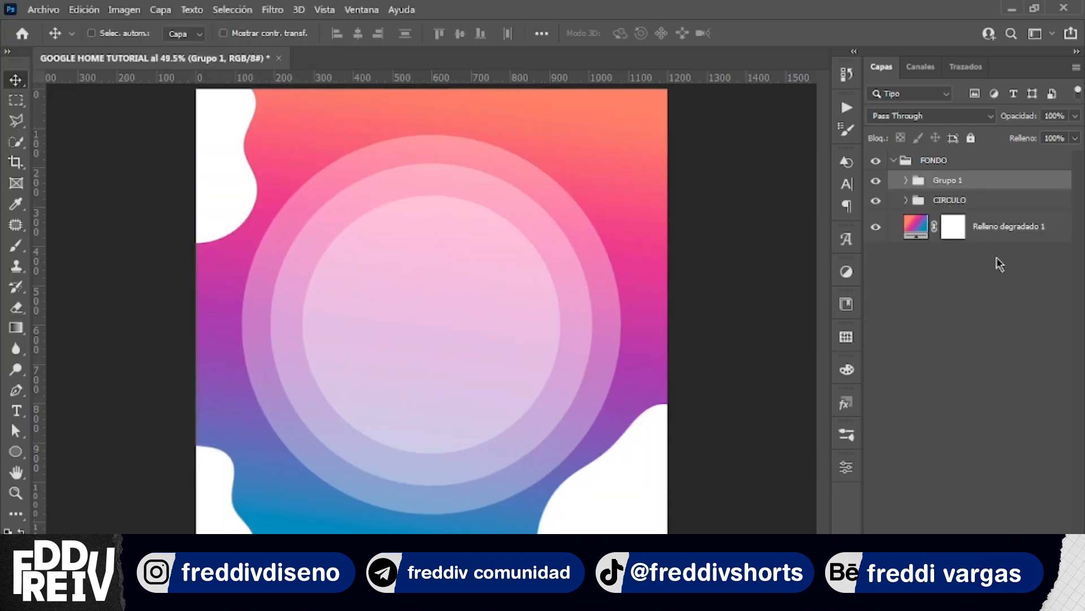
{"action": "double_click", "coordinate": [947, 181]}
{"action": "key", "text": "Return"}
{"action": "double_click", "coordinate": [943, 180]}
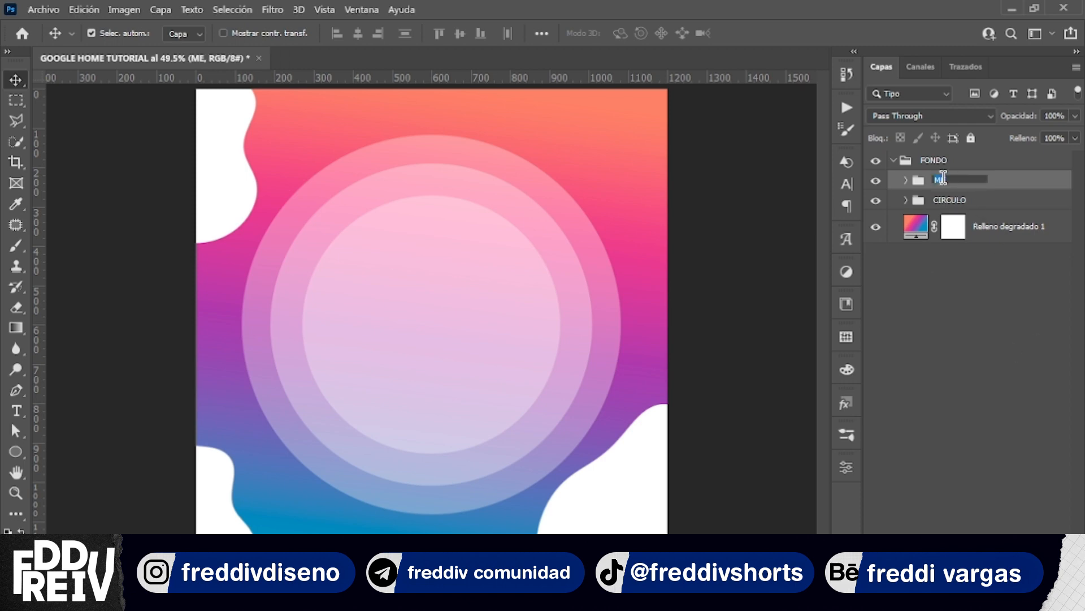
{"action": "type", "text": "3"}
{"action": "key", "text": "Return"}
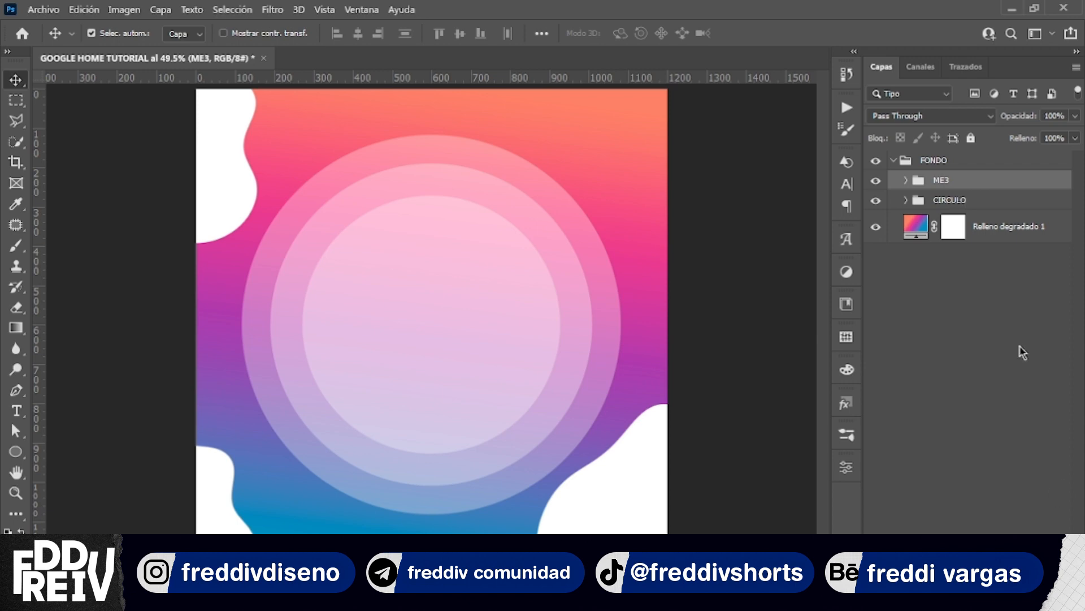
{"action": "left_click", "coordinate": [894, 161]}
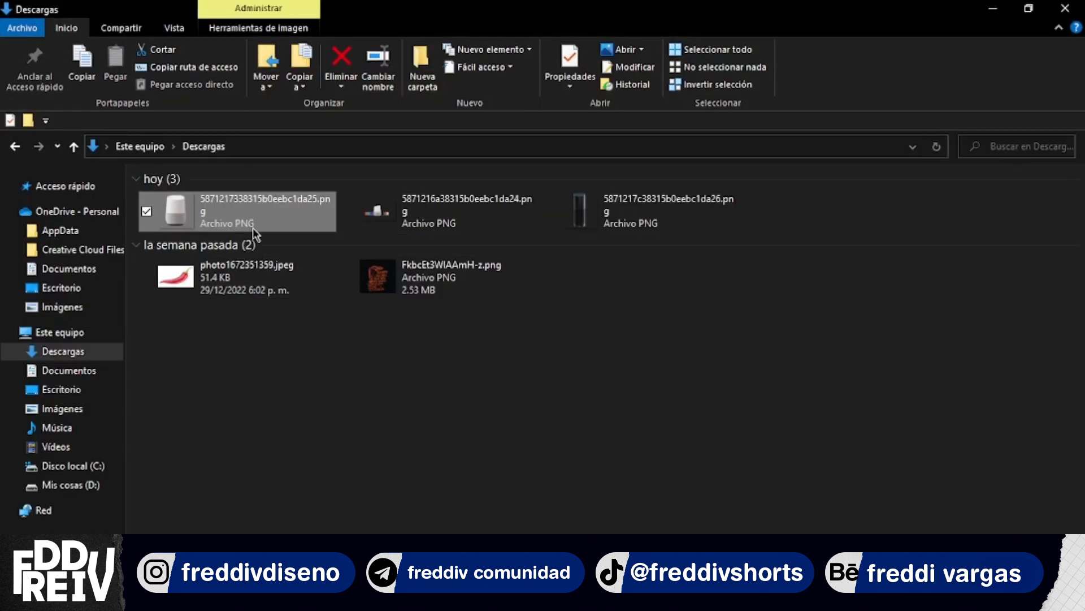
{"action": "left_click_drag", "start_coordinate": [255, 233], "coordinate": [416, 480]}
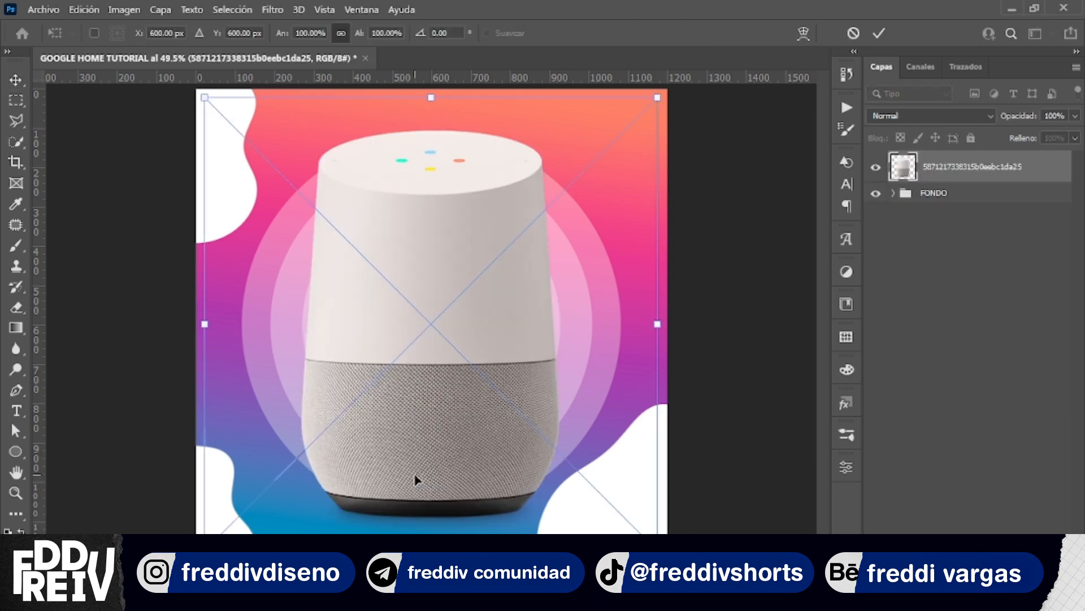
{"action": "left_click_drag", "start_coordinate": [431, 98], "coordinate": [431, 195]}
{"action": "mouse_move", "coordinate": [445, 285]}
{"action": "left_mouse_down"}
{"action": "mouse_move", "coordinate": [451, 322]}
{"action": "mouse_move", "coordinate": [447, 300]}
{"action": "left_mouse_up"}
{"action": "left_click_drag", "start_coordinate": [432, 204], "coordinate": [431, 190]}
{"action": "left_click_drag", "start_coordinate": [433, 262], "coordinate": [440, 291]}
{"action": "left_click", "coordinate": [879, 33]}
Add a new layer above the FONDO group and choose the Circular difuso brush at 534 px with 0% hardness
{"action": "left_click", "coordinate": [988, 195]}
{"action": "key", "text": "ctrl+alt+shift+n"}
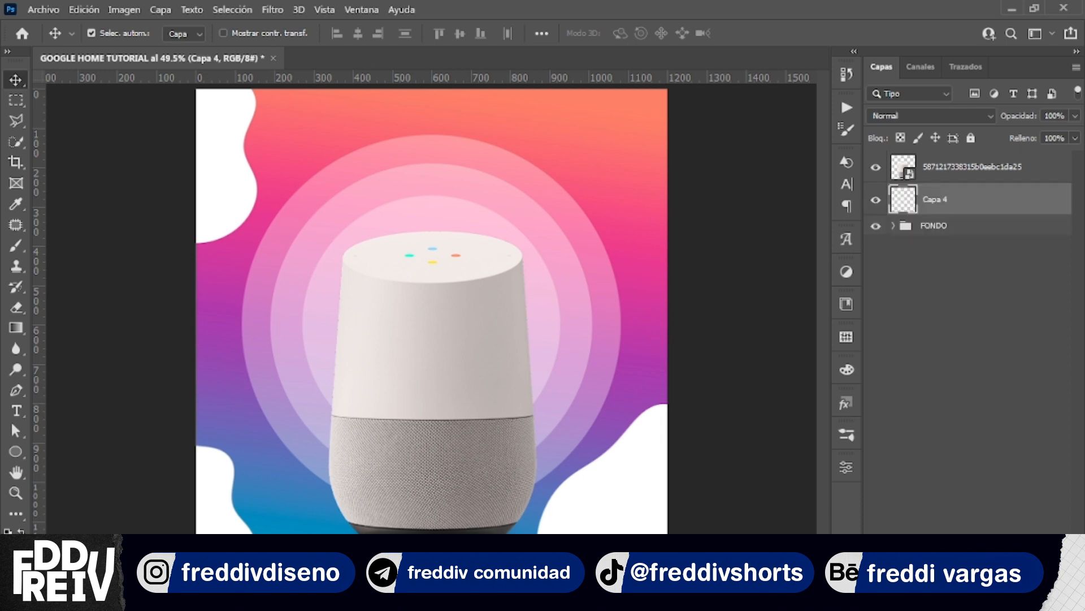
{"action": "key", "text": "b"}
{"action": "left_click", "coordinate": [115, 33]}
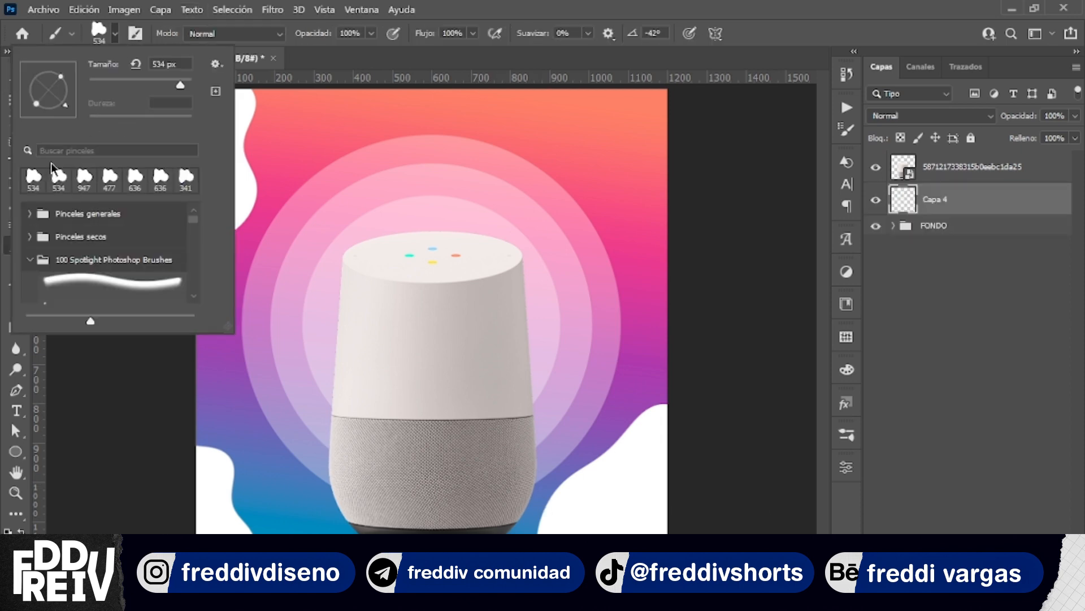
{"action": "left_click", "coordinate": [30, 260]}
{"action": "left_click", "coordinate": [29, 215]}
{"action": "left_click", "coordinate": [85, 282]}
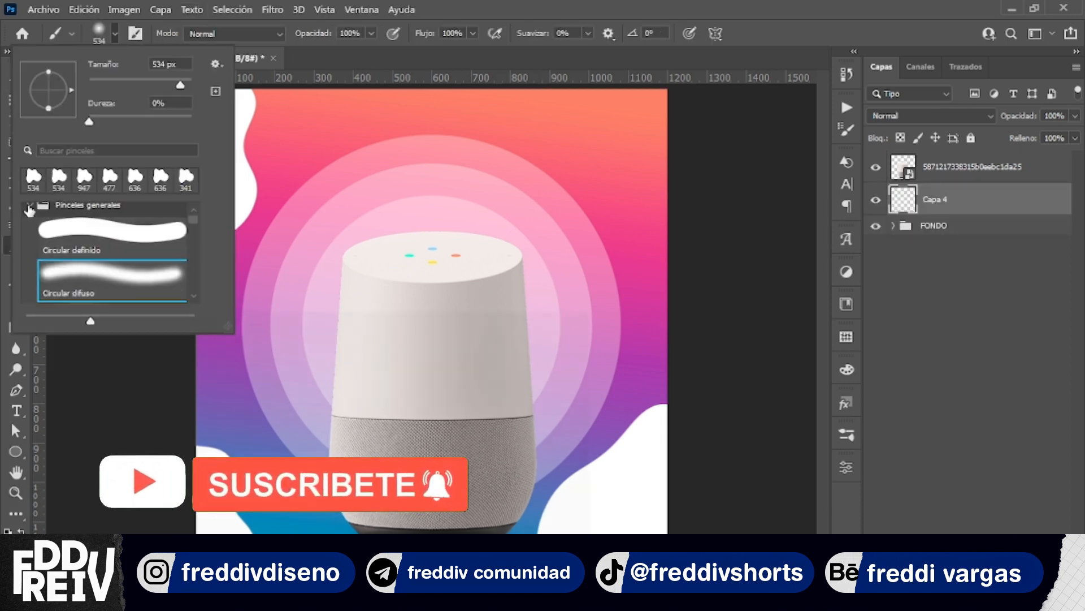
{"action": "left_click", "coordinate": [27, 205]}
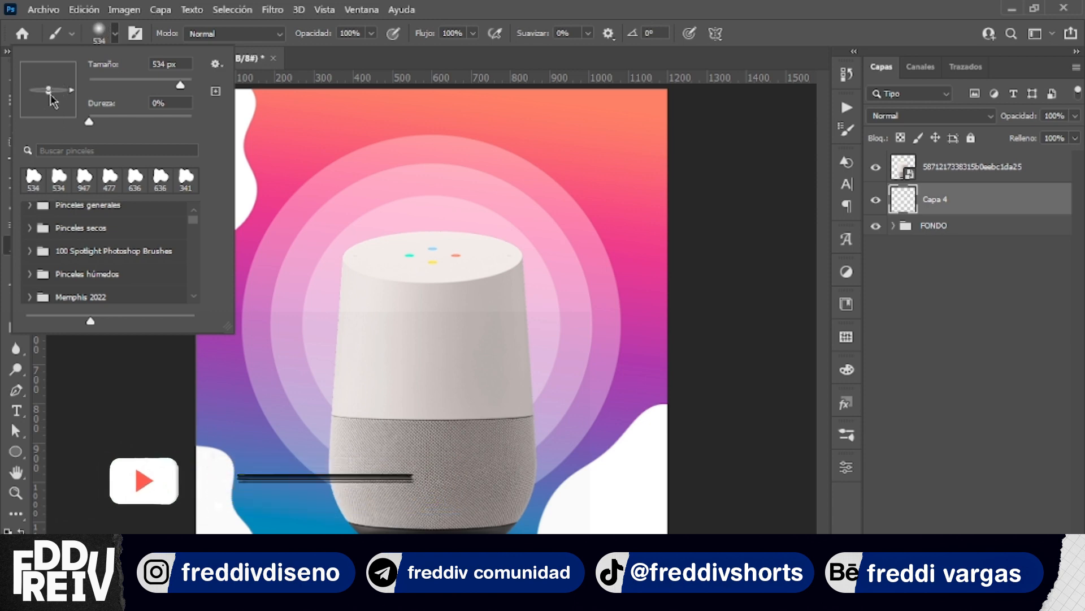
Flatten the brush tip into a thin horizontal ellipse and paint a soft dark shadow beneath the speaker's base on the new layer
{"action": "left_click_drag", "start_coordinate": [49, 107], "coordinate": [50, 96]}
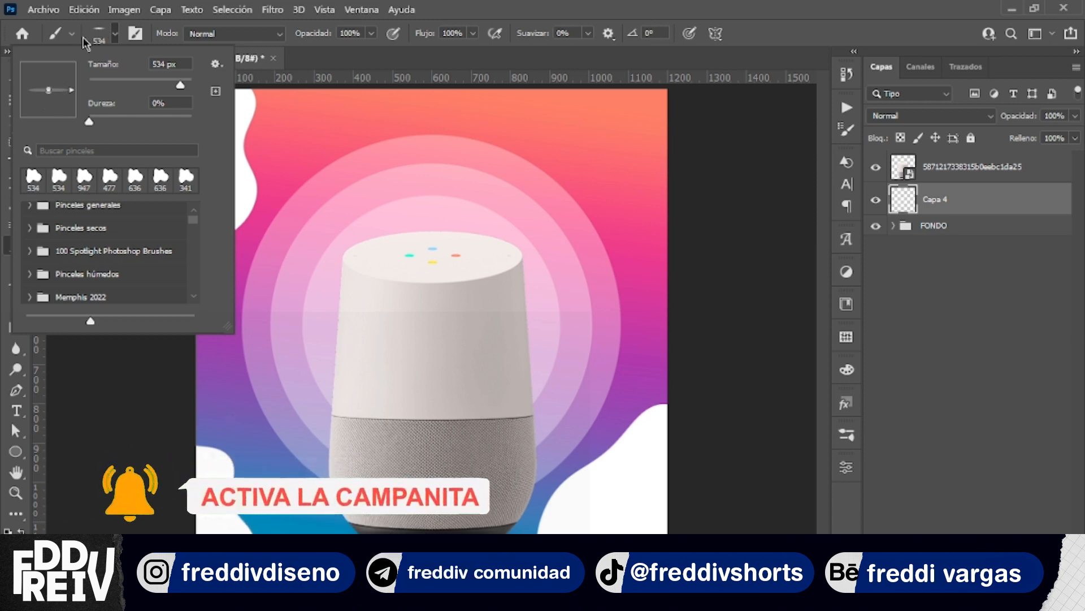
{"action": "left_click", "coordinate": [115, 35]}
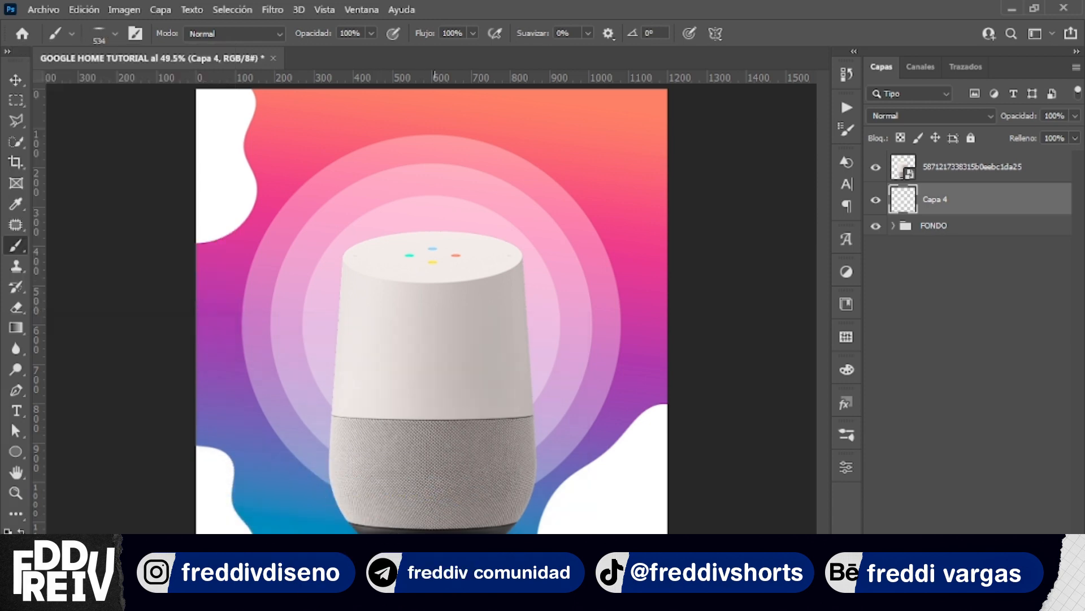
{"action": "left_click", "coordinate": [118, 35]}
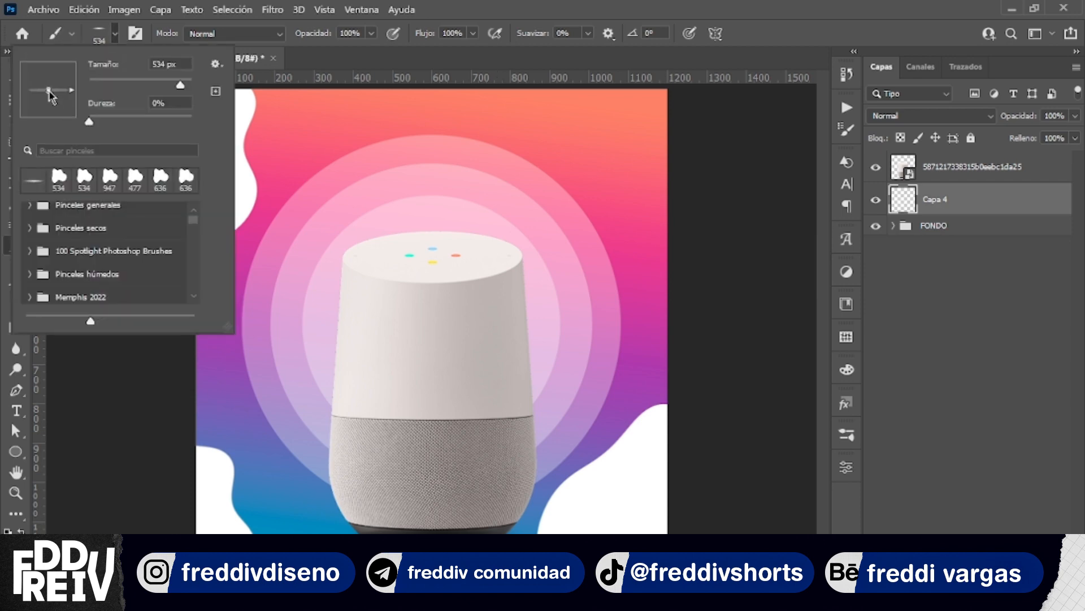
{"action": "left_click_drag", "start_coordinate": [49, 93], "coordinate": [53, 95]}
{"action": "left_click", "coordinate": [117, 36]}
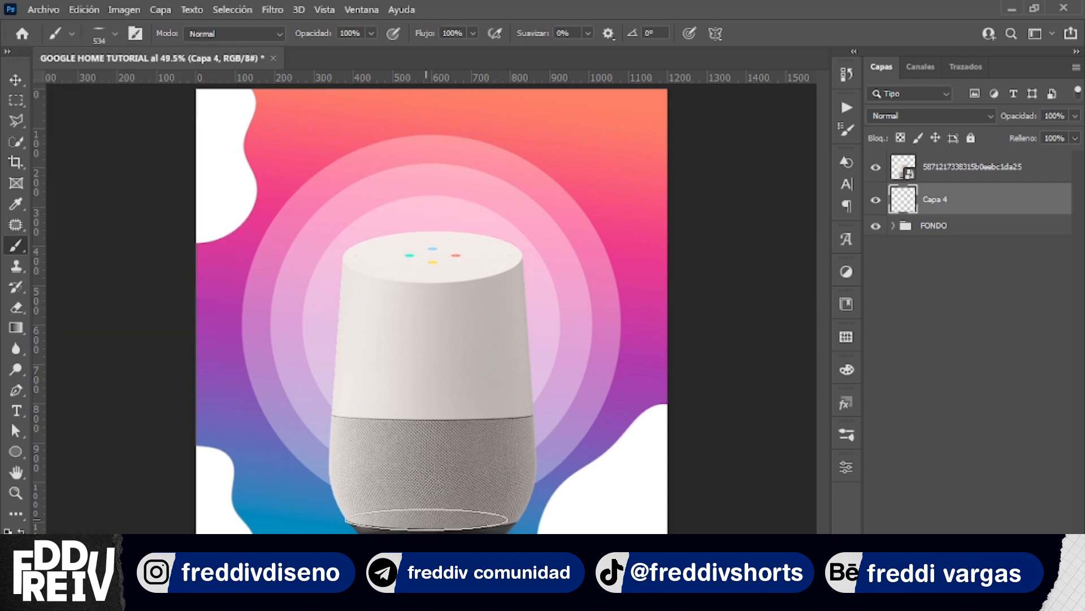
{"action": "left_click_drag", "start_coordinate": [427, 518], "coordinate": [447, 520]}
{"action": "left_click", "coordinate": [447, 532]}
{"action": "key", "text": "v"}
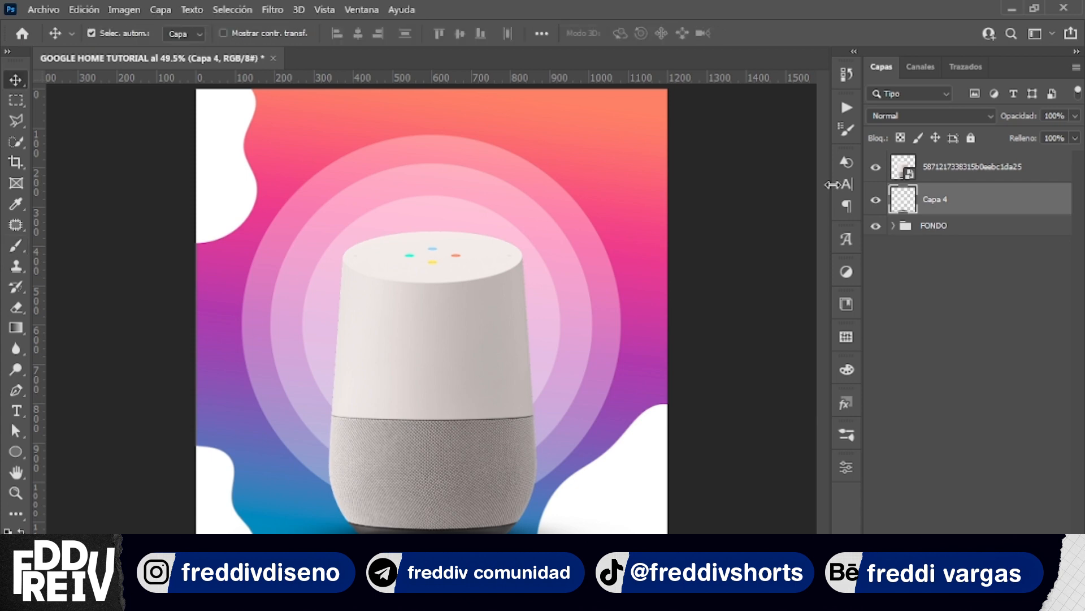
Rename the shadow layer SOMBRA and group it with the speaker image layer under the name GOOGLE HOME
{"action": "double_click", "coordinate": [939, 201]}
{"action": "key", "text": "Return"}
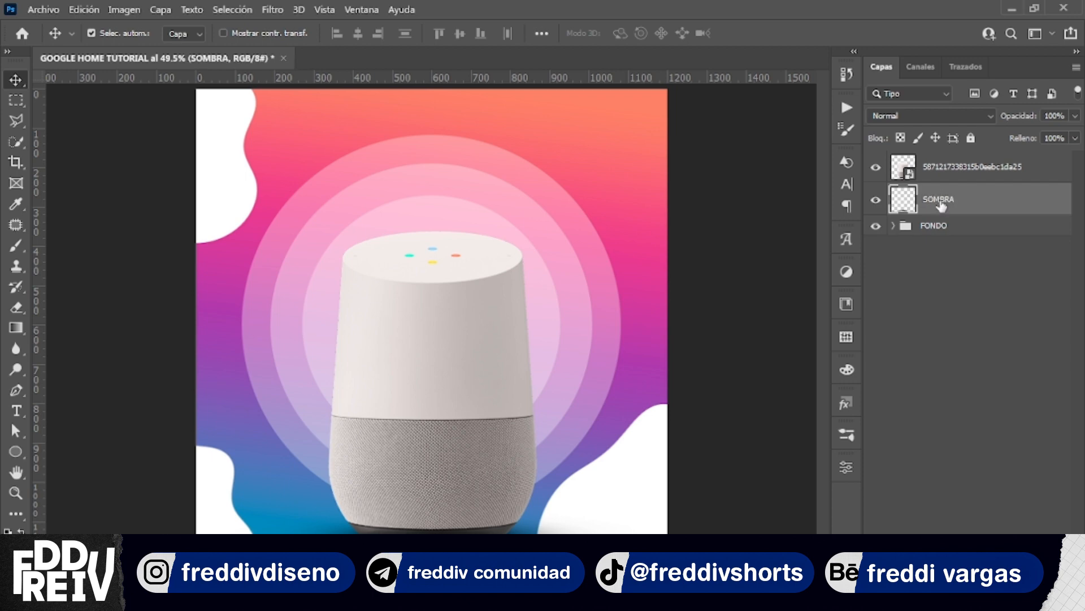
{"action": "left_click", "coordinate": [1045, 172], "text": "shift"}
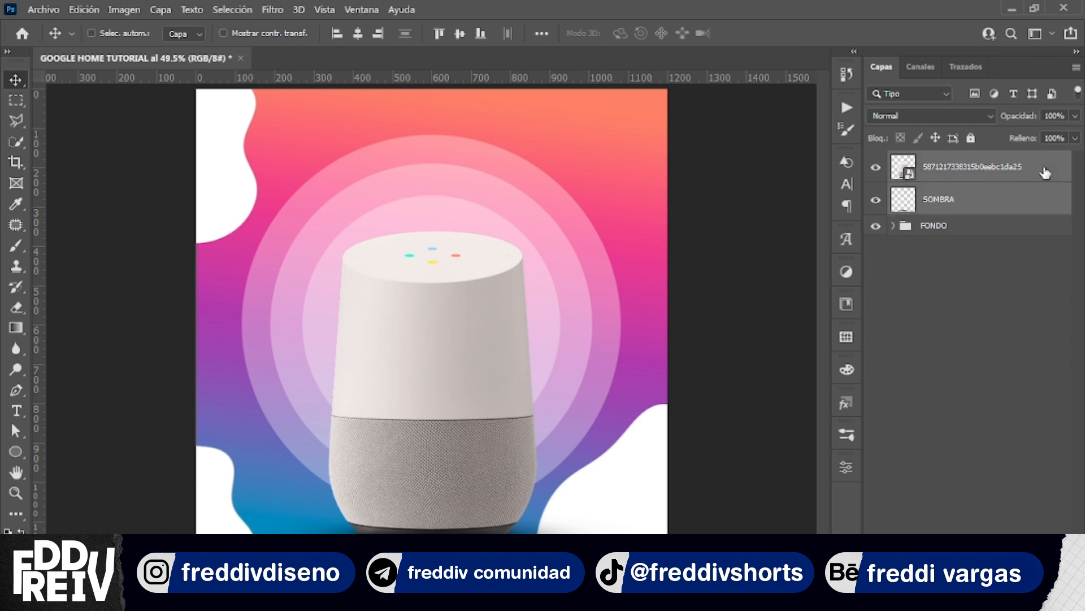
{"action": "key", "text": "ctrl+g"}
{"action": "double_click", "coordinate": [941, 161]}
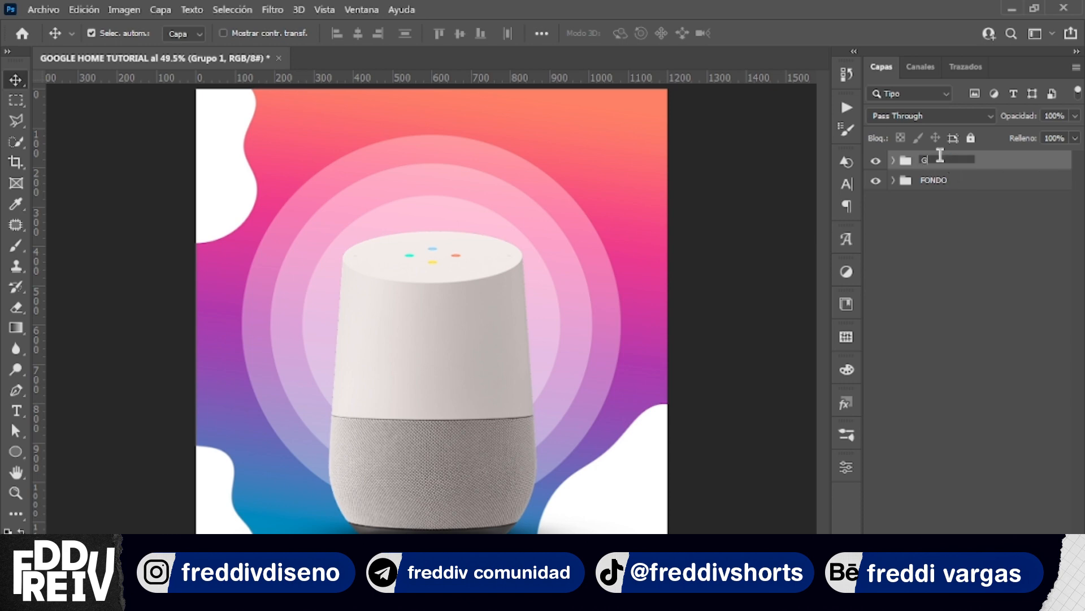
{"action": "type", "text": "GOOGLE HOME"}
{"action": "key", "text": "Return"}
Add a Brillo/contraste adjustment clipped to the speaker image layer, with brightness 11 and contrast 3
{"action": "left_click", "coordinate": [894, 161]}
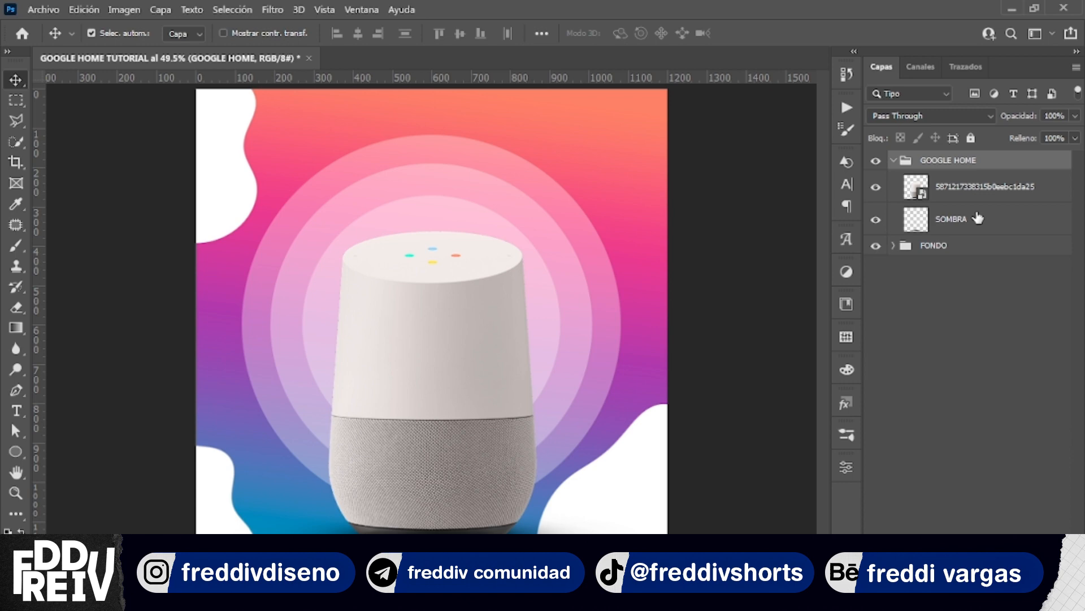
{"action": "left_click", "coordinate": [1021, 196]}
{"action": "left_click", "coordinate": [976, 571]}
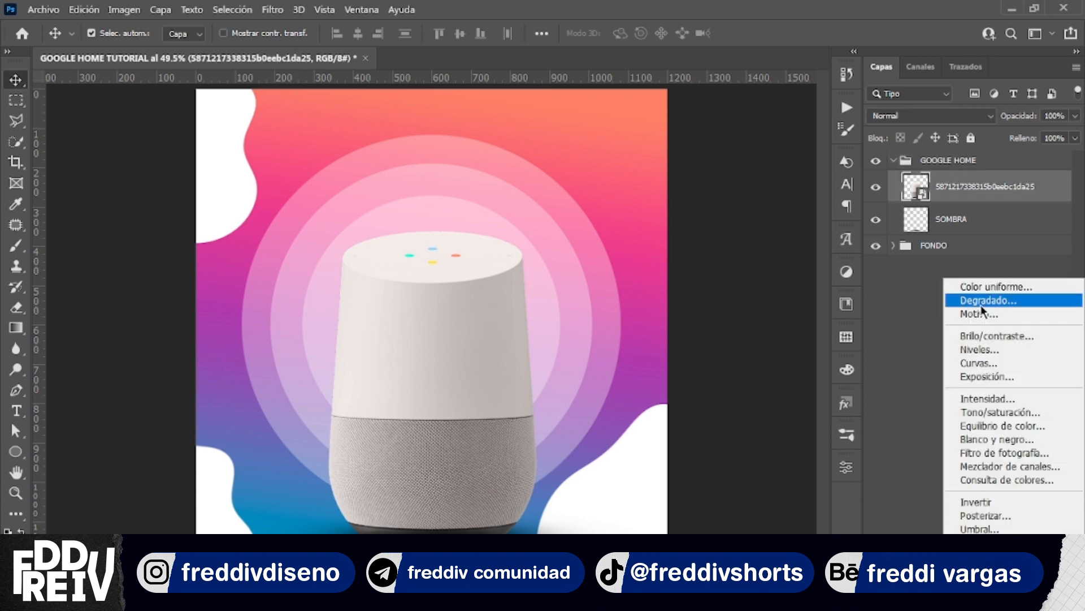
{"action": "left_click", "coordinate": [1009, 338]}
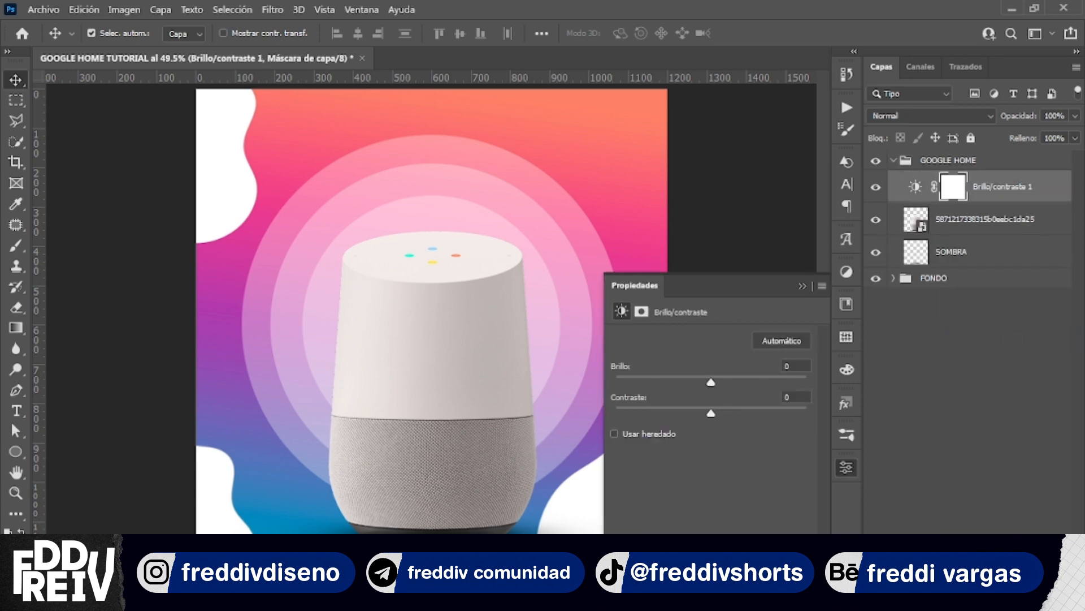
{"action": "key", "text": "ctrl+alt+g"}
{"action": "left_click_drag", "start_coordinate": [711, 382], "coordinate": [714, 414]}
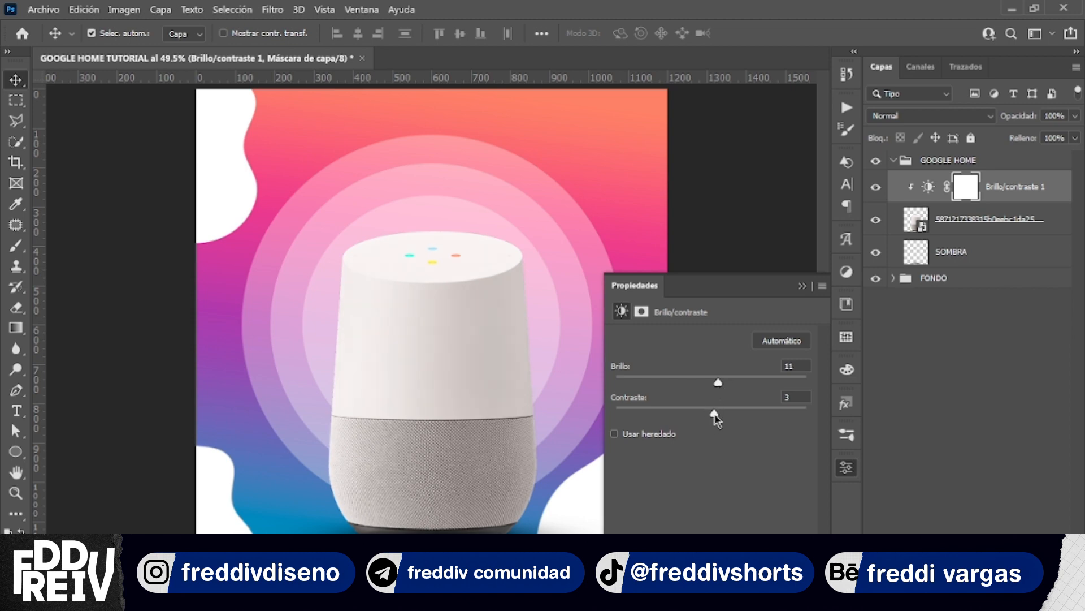
{"action": "left_click", "coordinate": [803, 288]}
Add a Niveles adjustment above Brillo/contraste, raise its black input level slightly, and collapse the GOOGLE HOME group
{"action": "left_click", "coordinate": [977, 571]}
{"action": "left_click", "coordinate": [1000, 351]}
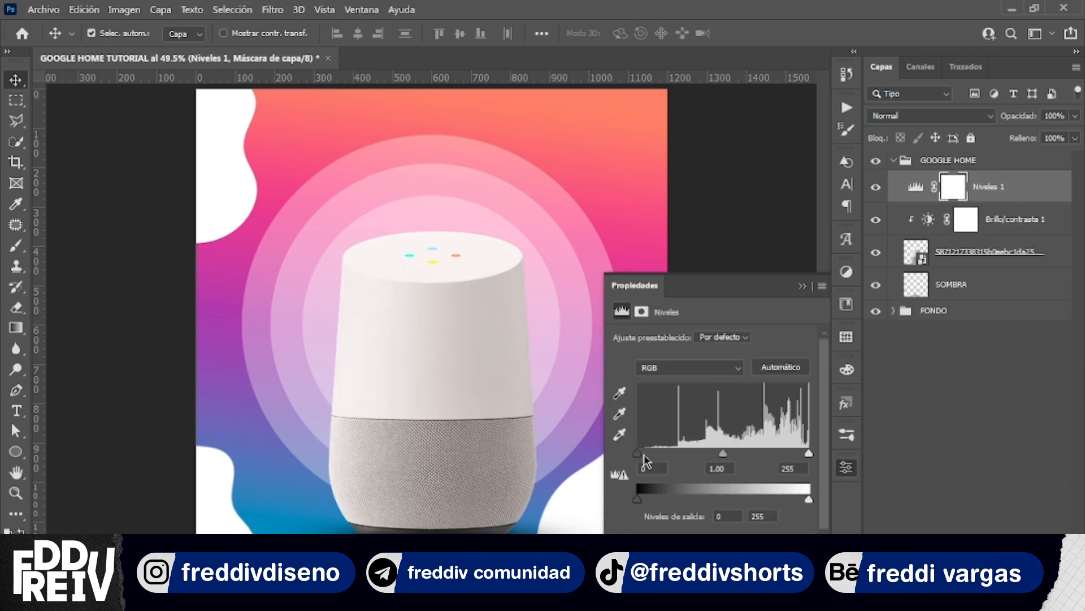
{"action": "left_click_drag", "start_coordinate": [638, 454], "coordinate": [645, 454]}
{"action": "left_click", "coordinate": [809, 286]}
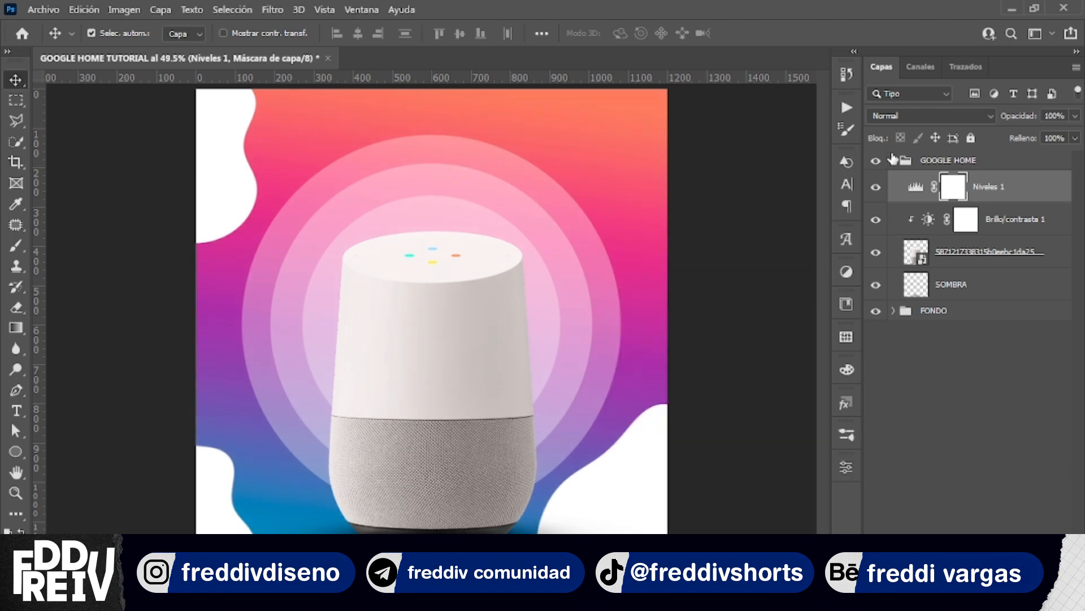
{"action": "left_click", "coordinate": [893, 162]}
Add the text GOOGLE HOME in the canvas's upper-left area, above the GOOGLE HOME group
{"action": "key", "text": "t"}
{"action": "left_click", "coordinate": [277, 120]}
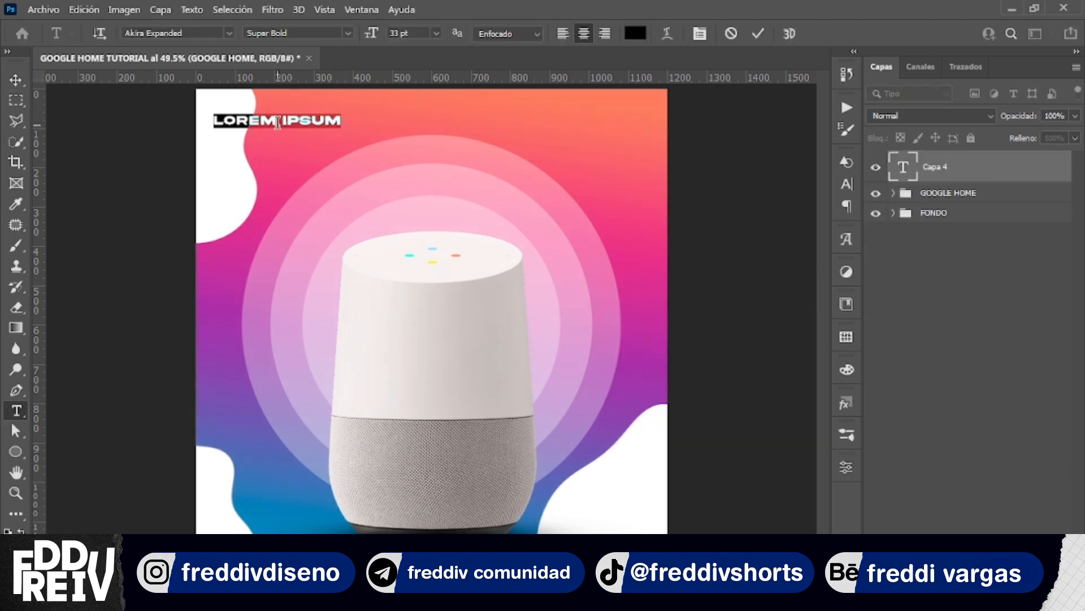
{"action": "key", "text": "BackSpace"}
{"action": "type", "text": "GOO"}
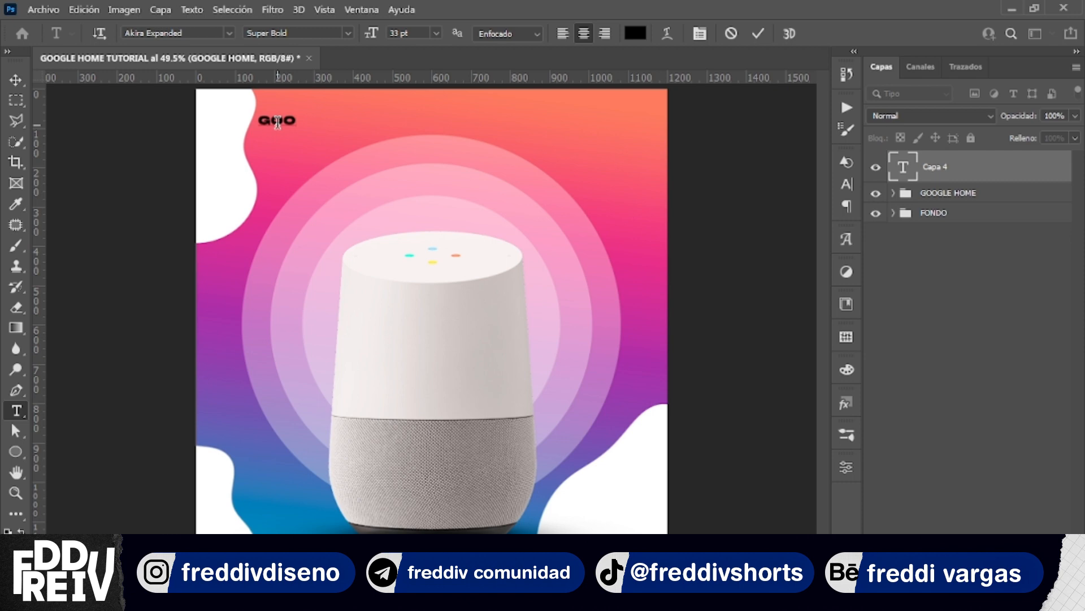
{"action": "type", "text": "GLE HOME"}
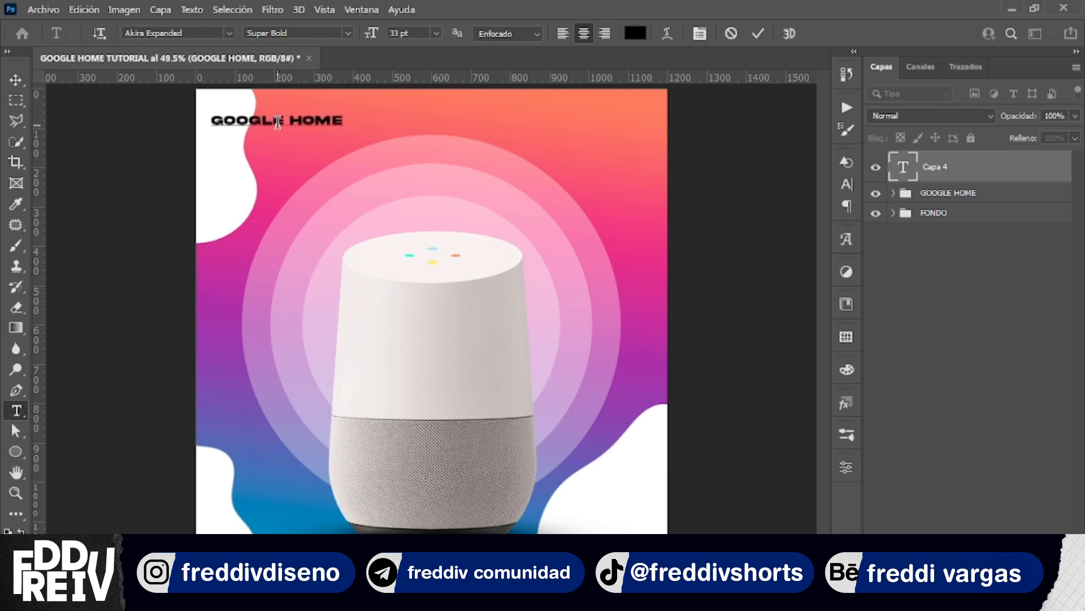
Change the GOOGLE HOME text's font to Helvetica Rounded Bold and move it to the edge of the upper-left white blob
{"action": "triple_click", "coordinate": [278, 122]}
{"action": "left_click", "coordinate": [229, 32]}
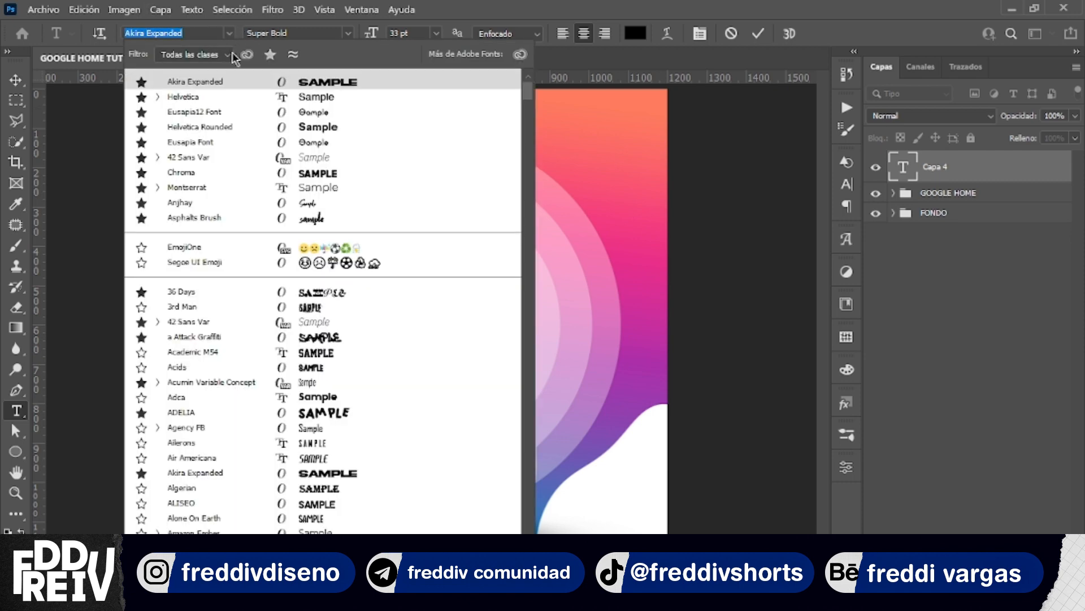
{"action": "left_click", "coordinate": [242, 127]}
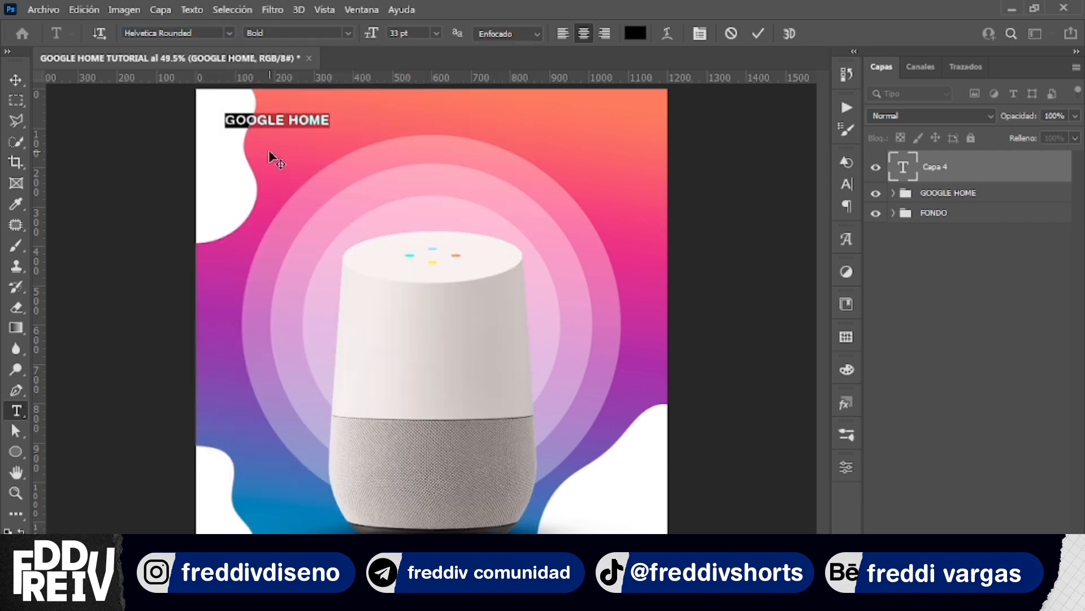
{"action": "left_click_drag", "start_coordinate": [269, 150], "coordinate": [297, 167]}
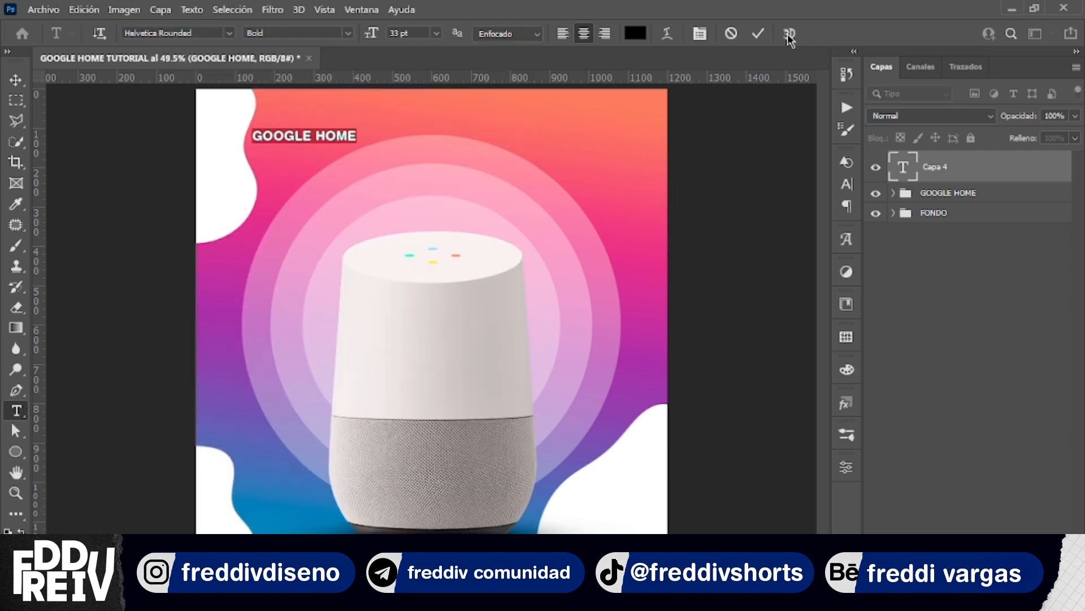
{"action": "left_click", "coordinate": [758, 33]}
{"action": "key", "text": "v"}
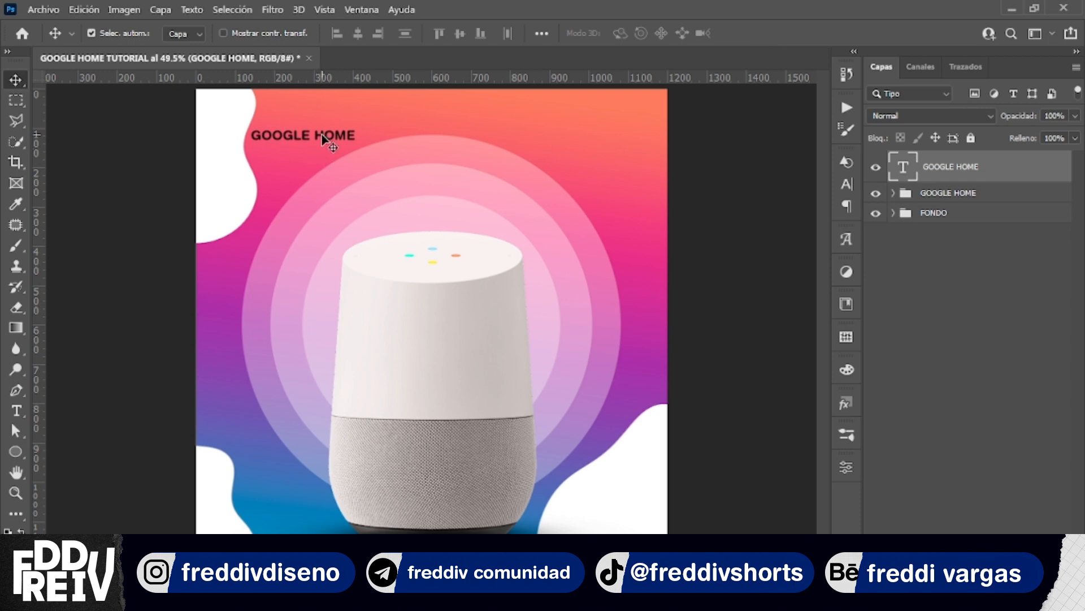
Nudge the GOOGLE HOME text slightly lower beside the upper-left white blob
{"action": "key", "text": "shift+Right"}
{"action": "key", "text": "shift+Down"}
{"action": "key", "text": "shift+Down"}
{"action": "key", "text": "shift+Down"}
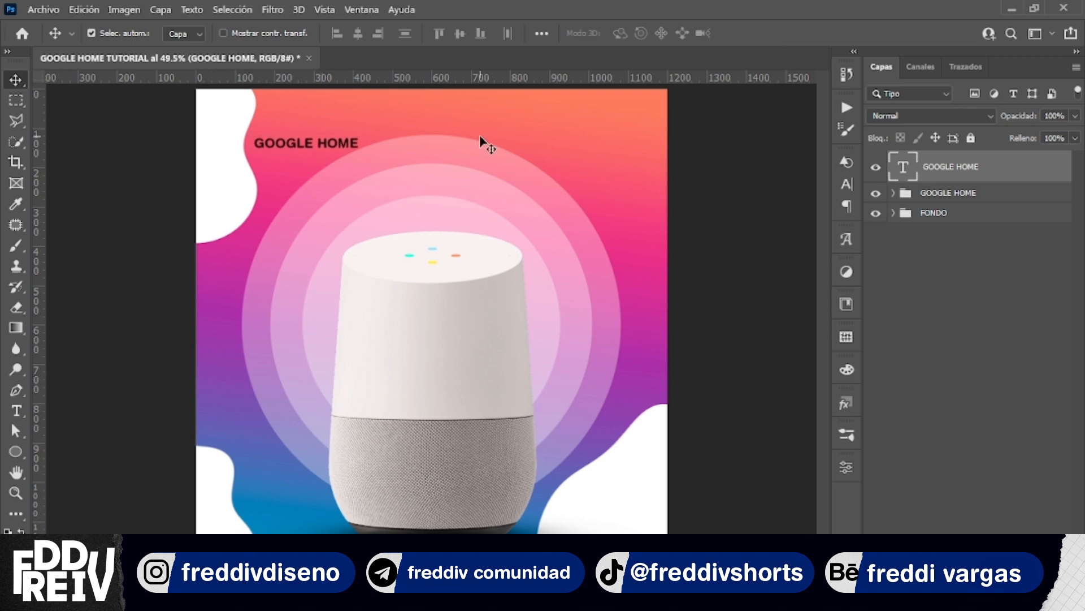
{"action": "key", "text": "Down"}
{"action": "key", "text": "Down"}
{"action": "key", "text": "Down"}
{"action": "key", "text": "Down"}
{"action": "key", "text": "Down"}
{"action": "key", "text": "Down"}
{"action": "key", "text": "Left"}
{"action": "key", "text": "Left"}
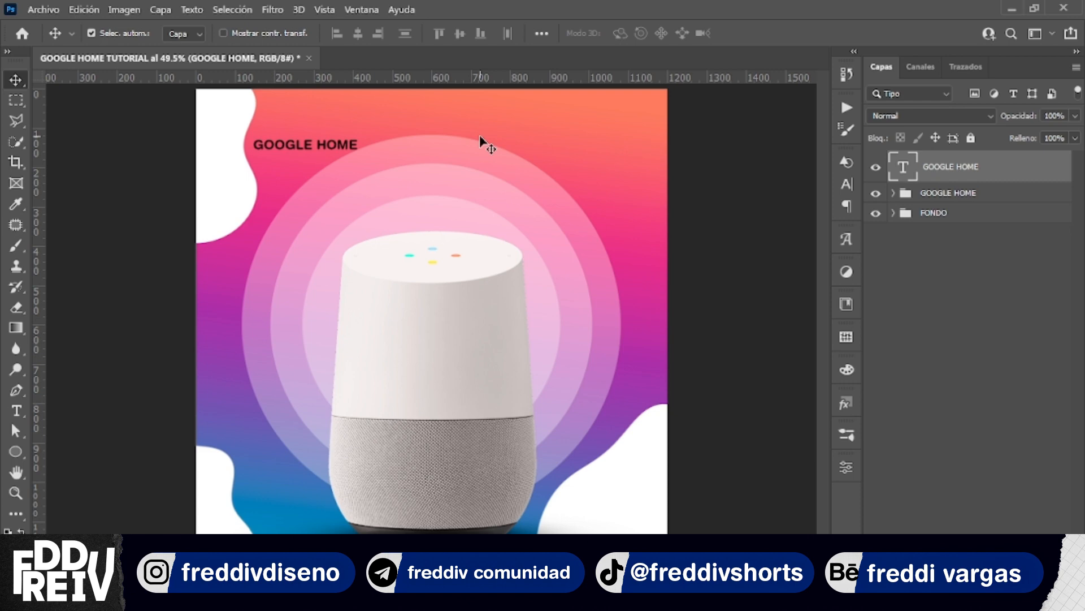
{"action": "key", "text": "Up"}
{"action": "key", "text": "Up"}
{"action": "key", "text": "Up"}
{"action": "key", "text": "Up"}
{"action": "key", "text": "Up"}
{"action": "key", "text": "Up"}
{"action": "key", "text": "Up"}
{"action": "key", "text": "Up"}
{"action": "key", "text": "Up"}
{"action": "key", "text": "Up"}
{"action": "key", "text": "Up"}
{"action": "key", "text": "Up"}
{"action": "key", "text": "Up"}
{"action": "key", "text": "Up"}
{"action": "key", "text": "Up"}
{"action": "key", "text": "Up"}
{"action": "key", "text": "Up"}
{"action": "key", "text": "Up"}
{"action": "key", "text": "Up"}
{"action": "key", "text": "Up"}
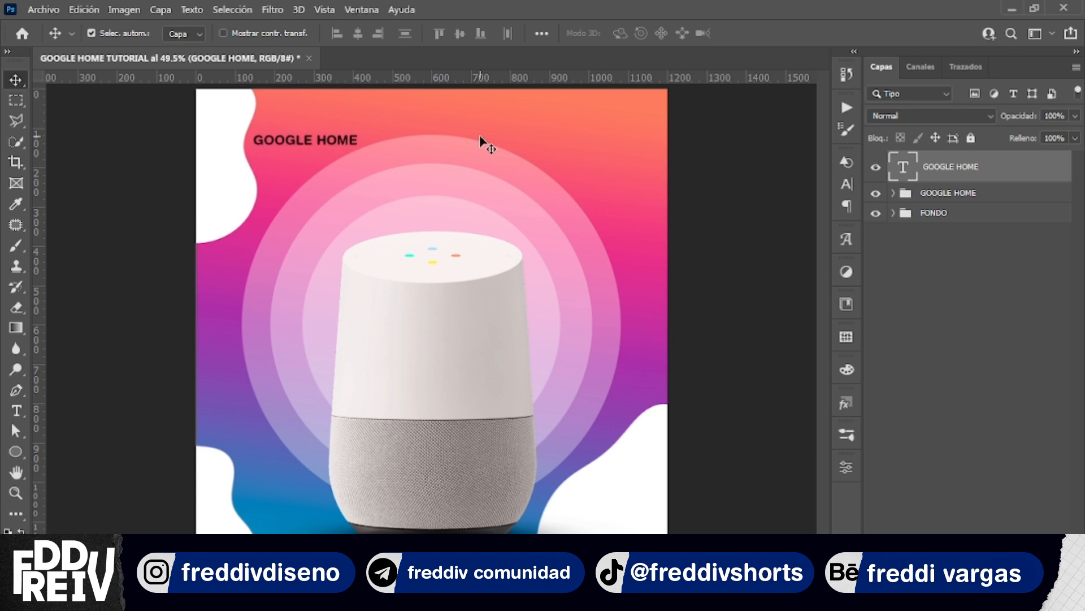
Make the GOOGLE HOME text white at 28 pt and position it just to the right of the upper-left blob
{"action": "double_click", "coordinate": [342, 140]}
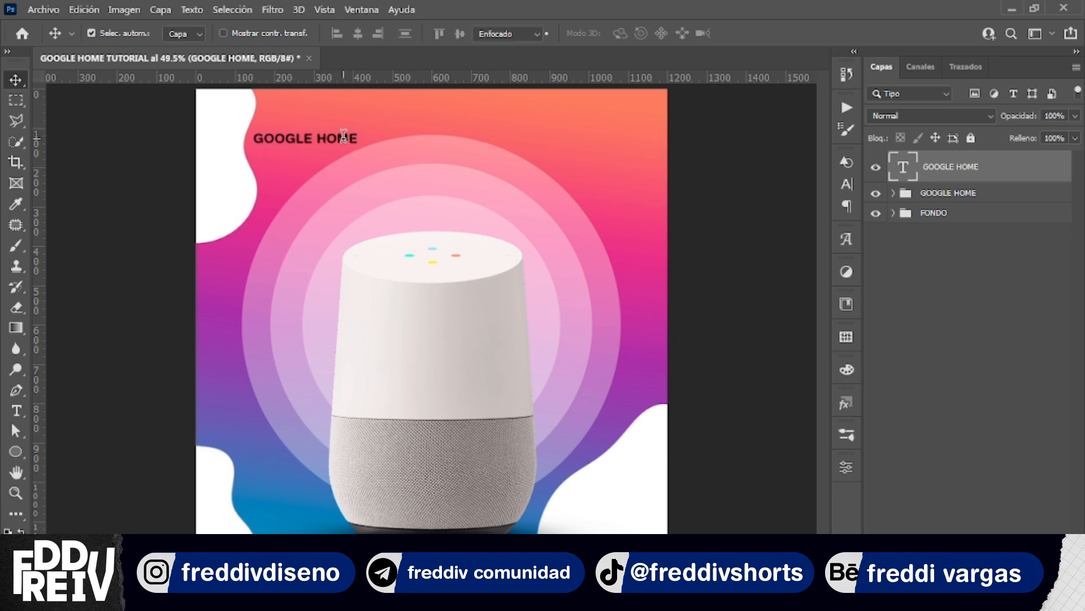
{"action": "left_click_drag", "start_coordinate": [325, 228], "coordinate": [314, 511]}
{"action": "left_click", "coordinate": [629, 34]}
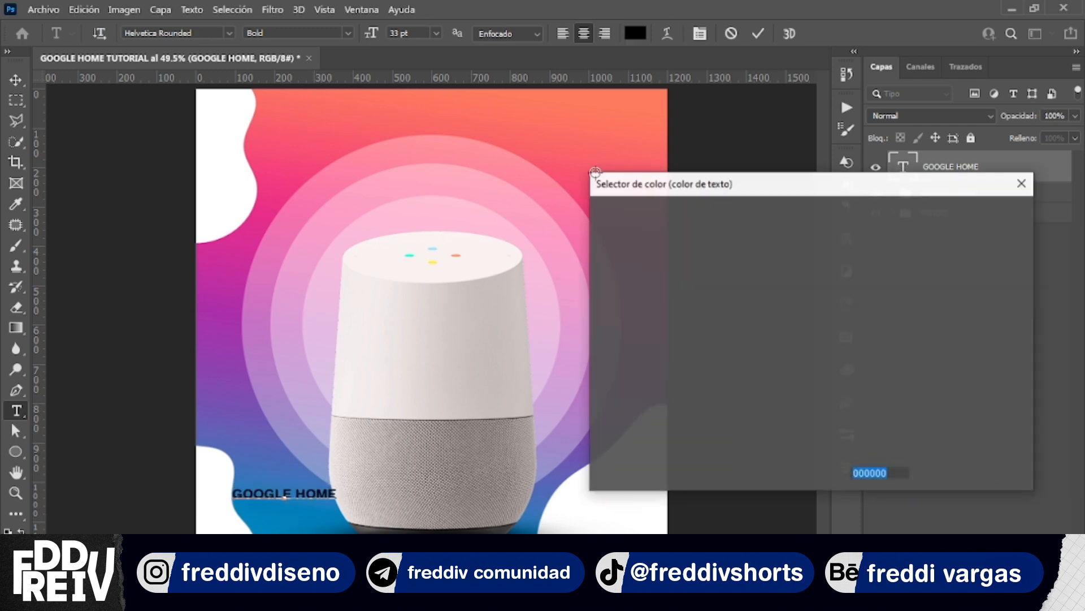
{"action": "left_click_drag", "start_coordinate": [611, 231], "coordinate": [577, 213]}
{"action": "left_click", "coordinate": [974, 218]}
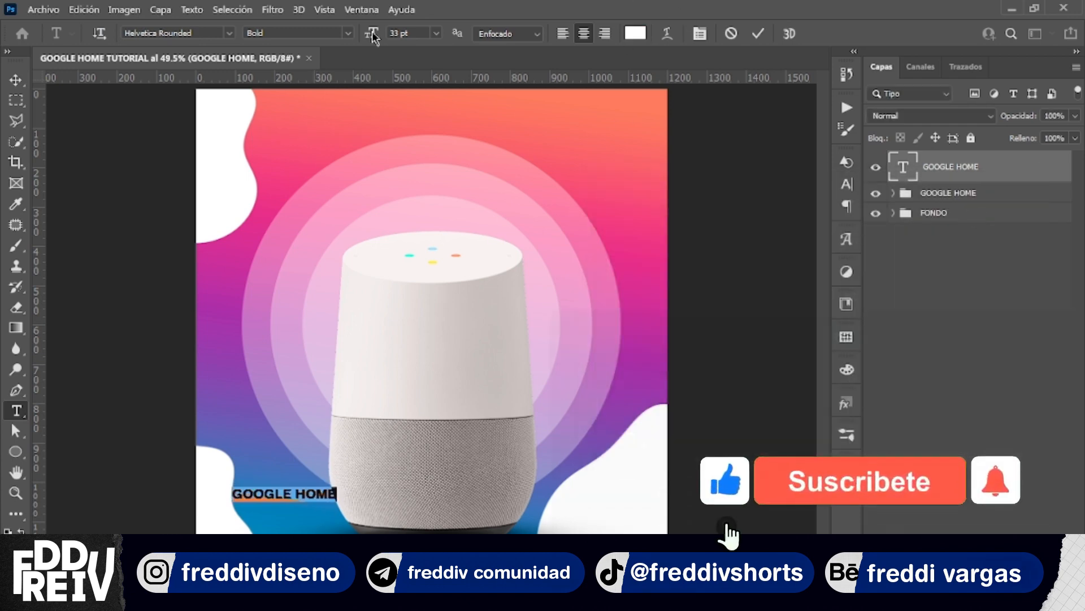
{"action": "left_click", "coordinate": [758, 33]}
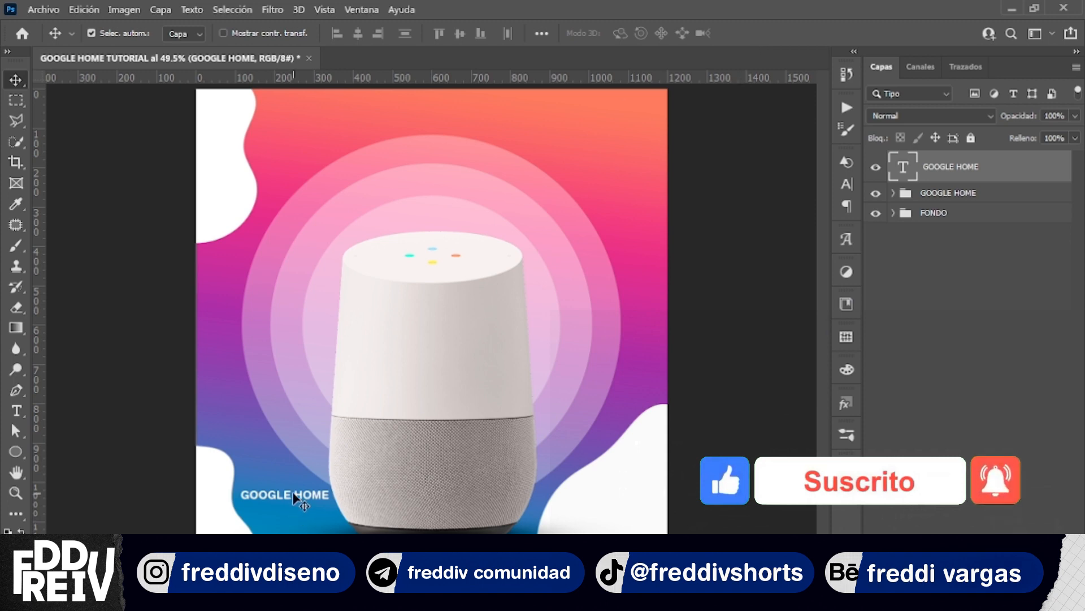
{"action": "left_click_drag", "start_coordinate": [298, 497], "coordinate": [318, 141]}
Add a separate text line reading SMART SPEAKER just below the GOOGLE HOME text
{"action": "key", "text": "t"}
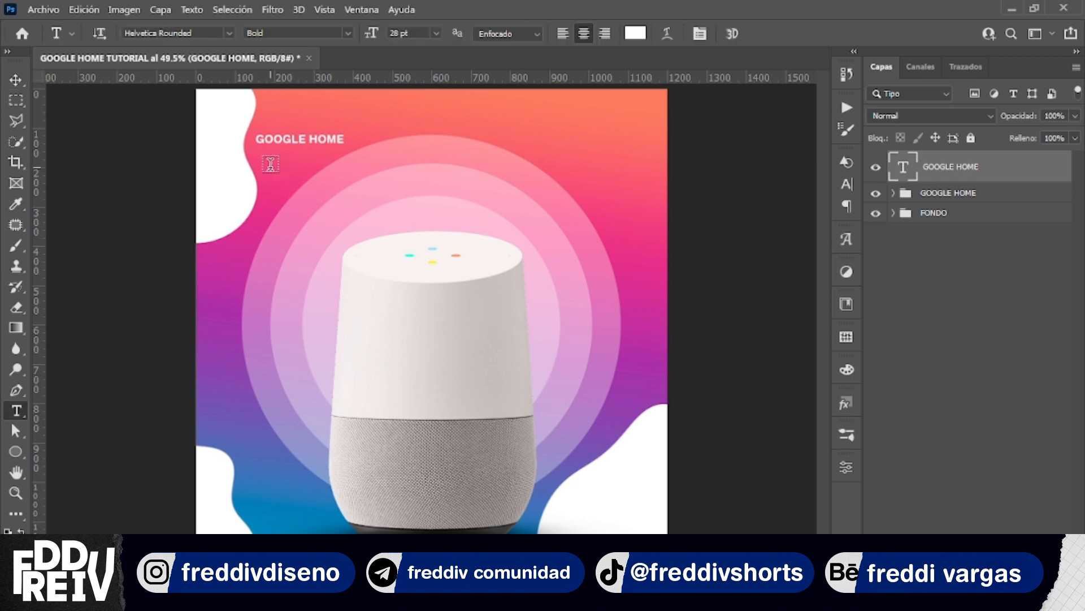
{"action": "left_click", "coordinate": [270, 164]}
{"action": "key", "text": "BackSpace"}
{"action": "type", "text": "SMA"}
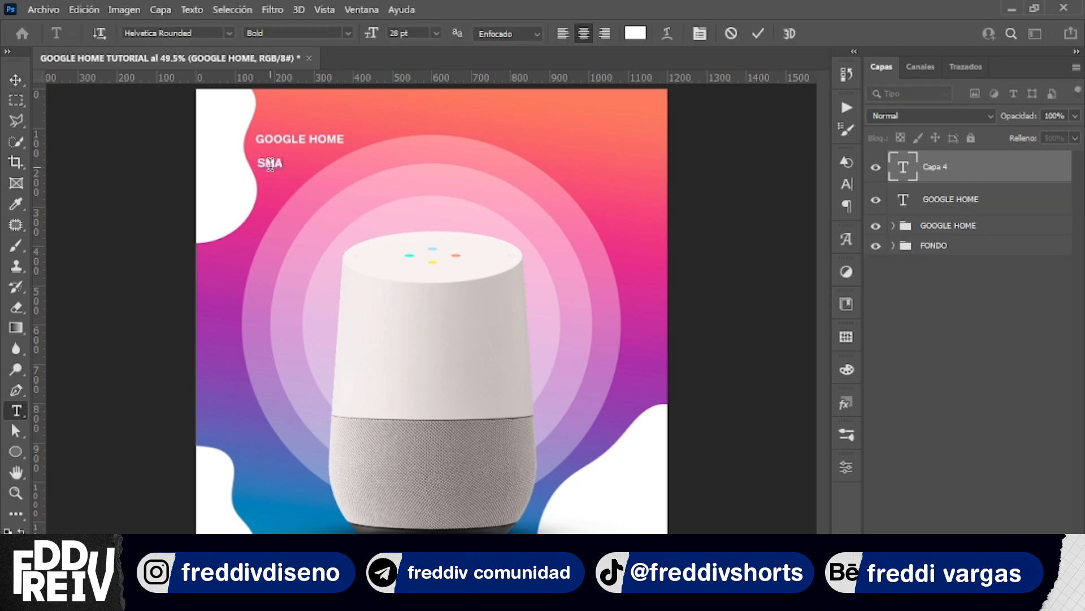
{"action": "type", "text": "RT SPEAKER"}
Set the SMART SPEAKER text to Helvetica Bold at 23 pt and place it directly under GOOGLE HOME
{"action": "key", "text": "ctrl+shift+Left"}
{"action": "key", "text": "ctrl+shift+Left"}
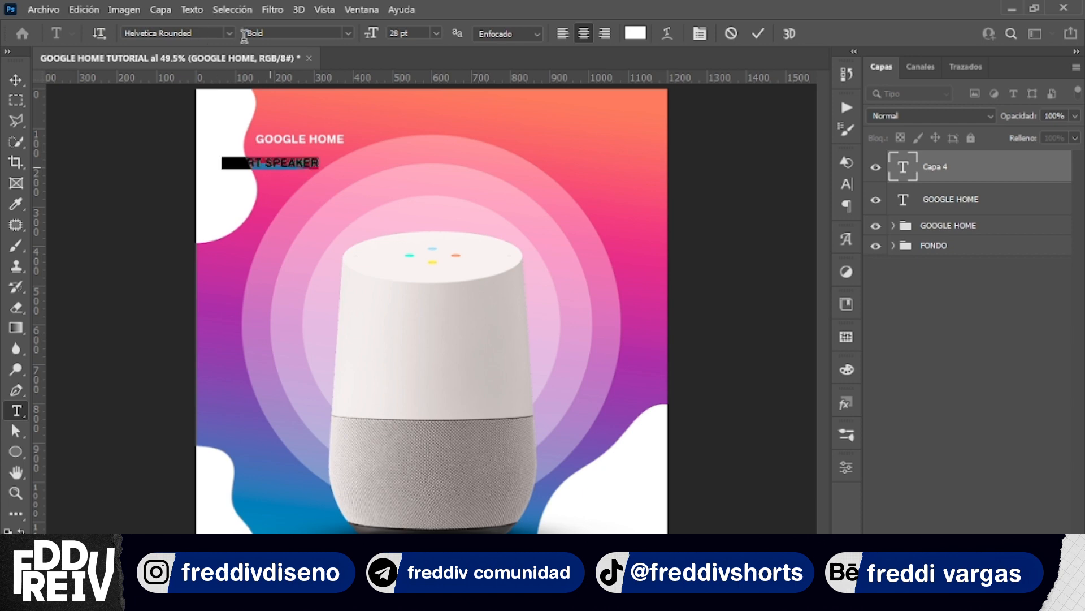
{"action": "left_click", "coordinate": [229, 33]}
{"action": "left_click", "coordinate": [227, 117]}
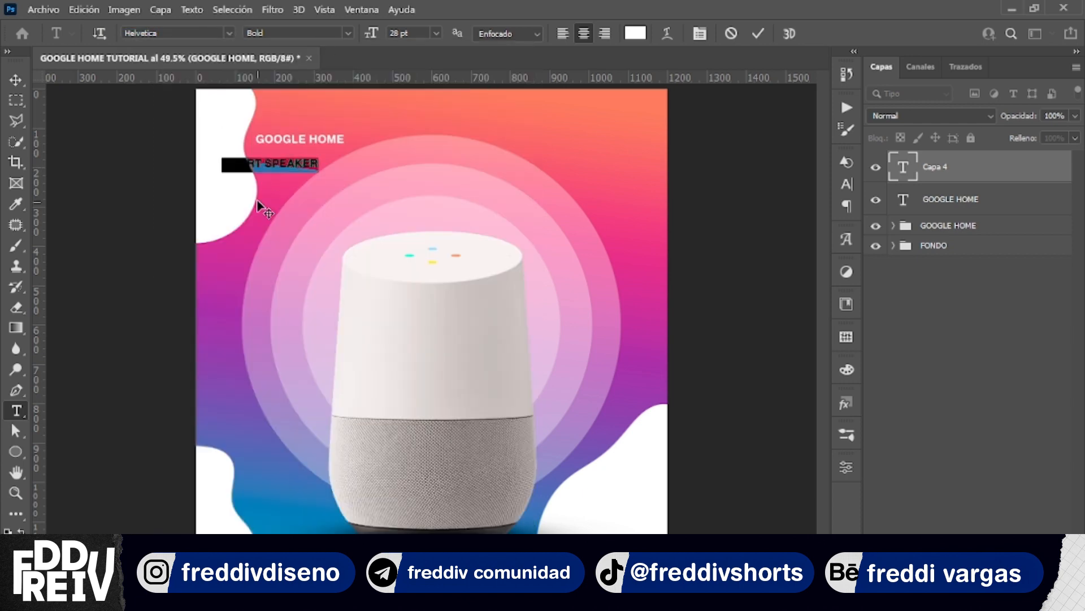
{"action": "left_click_drag", "start_coordinate": [371, 32], "coordinate": [370, 35]}
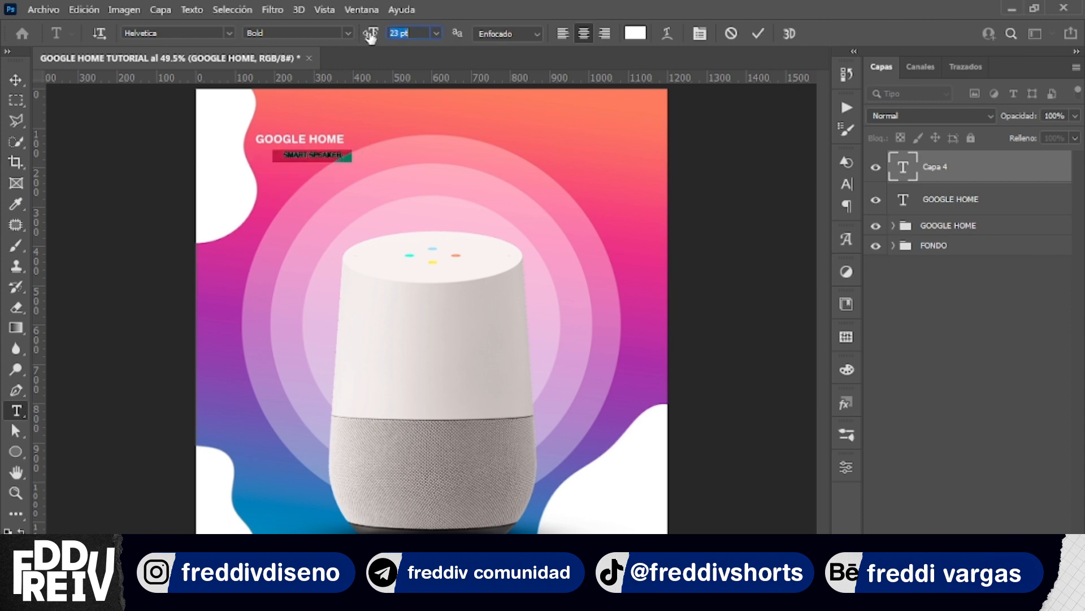
{"action": "left_click_drag", "start_coordinate": [370, 172], "coordinate": [358, 166]}
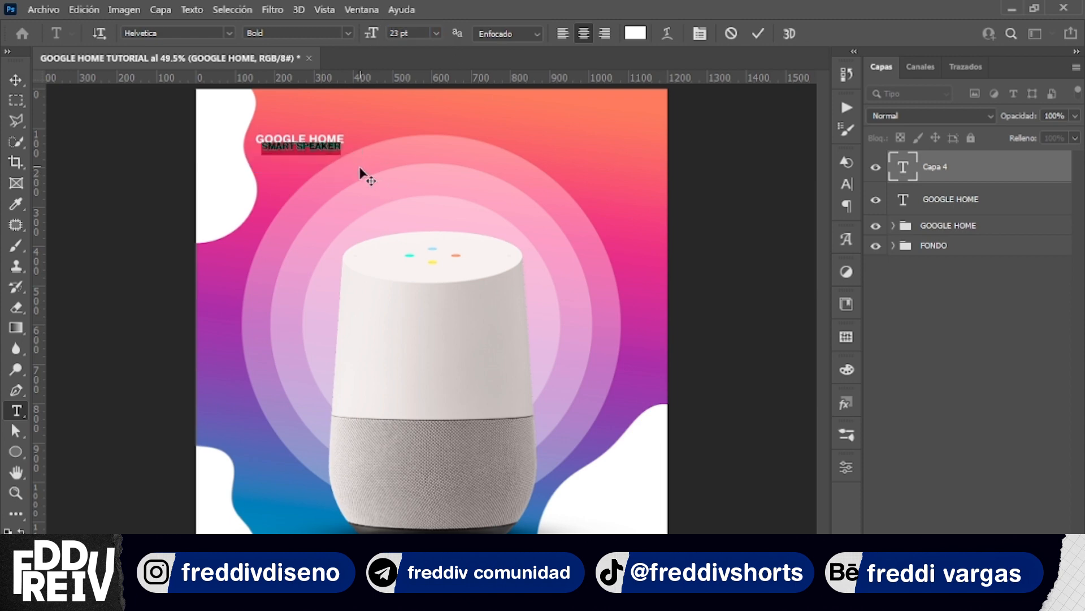
{"action": "left_click", "coordinate": [755, 35]}
{"action": "key", "text": "v"}
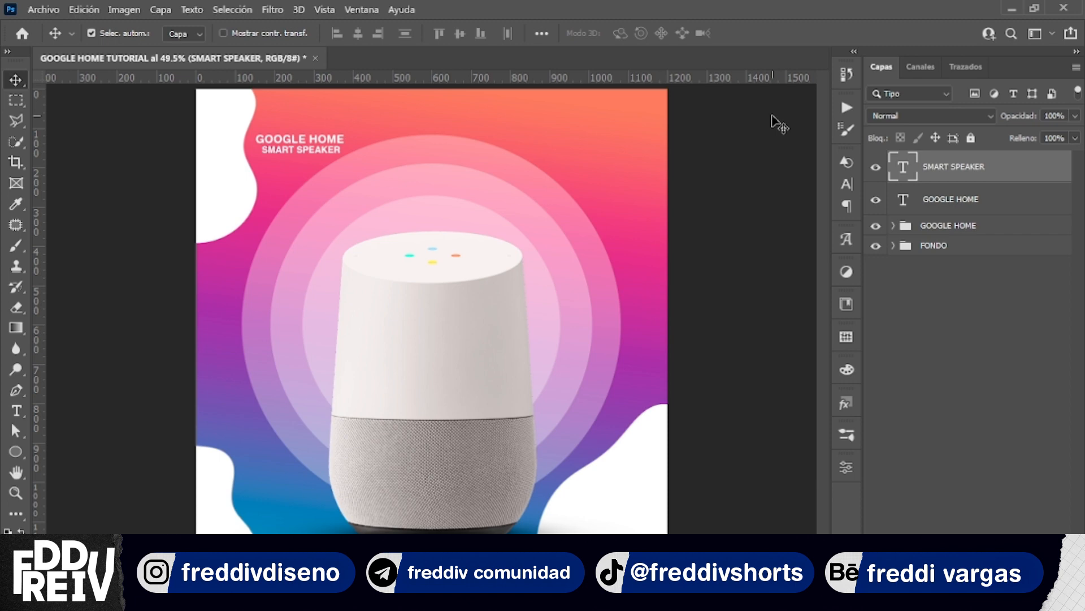
Nudge the SMART SPEAKER text sideways until its right edge lines up with the end of GOOGLE HOME
{"action": "key", "text": "Right"}
{"action": "key", "text": "Right"}
{"action": "key", "text": "Right"}
{"action": "key", "text": "Right"}
{"action": "key", "text": "Right"}
{"action": "key", "text": "Right"}
{"action": "key", "text": "Right"}
{"action": "key", "text": "Right"}
{"action": "key", "text": "Right"}
{"action": "key", "text": "Right"}
{"action": "key", "text": "Right"}
{"action": "key", "text": "Right"}
{"action": "key", "text": "Right"}
{"action": "key", "text": "Left"}
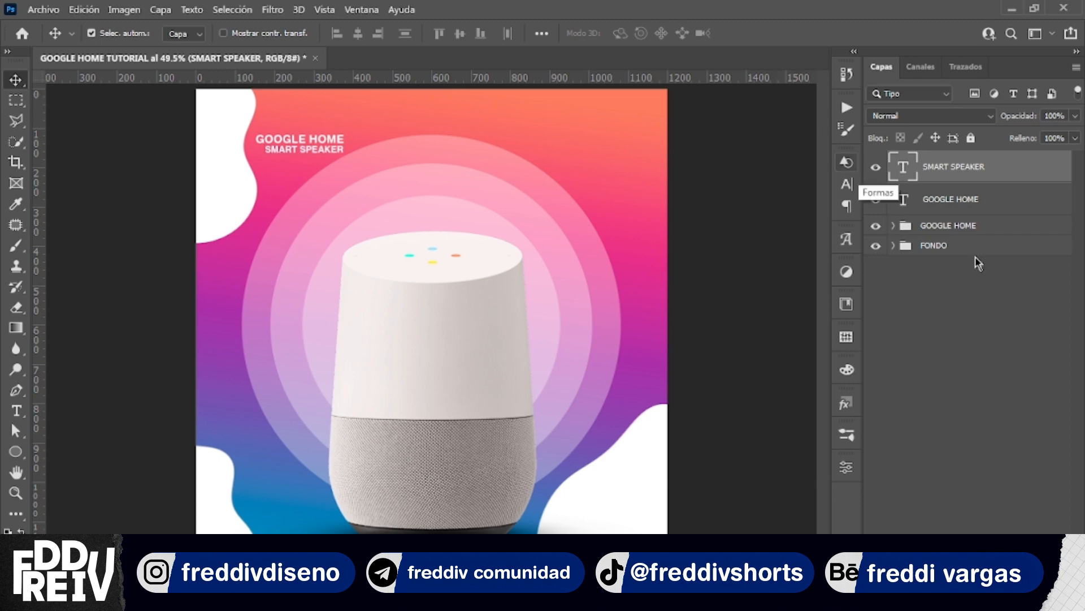
Stamp all visible layers into a new top layer and open it in the Camera Raw filter with a side-by-side before/after view
{"action": "key", "text": "ctrl+shift+alt+e"}
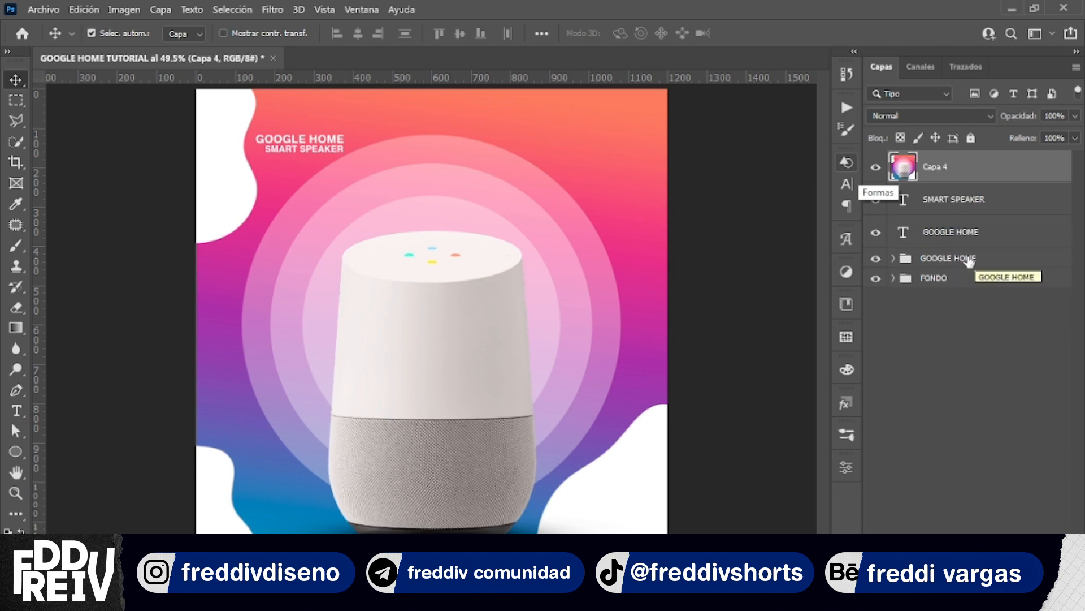
{"action": "left_click", "coordinate": [272, 9]}
{"action": "left_click", "coordinate": [326, 128]}
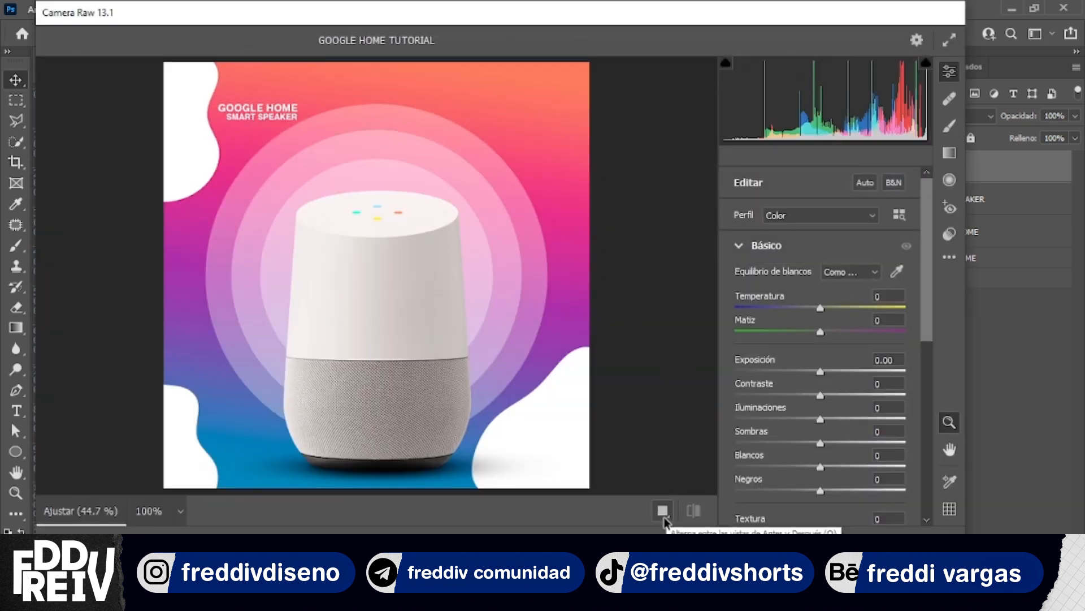
{"action": "left_click", "coordinate": [663, 516]}
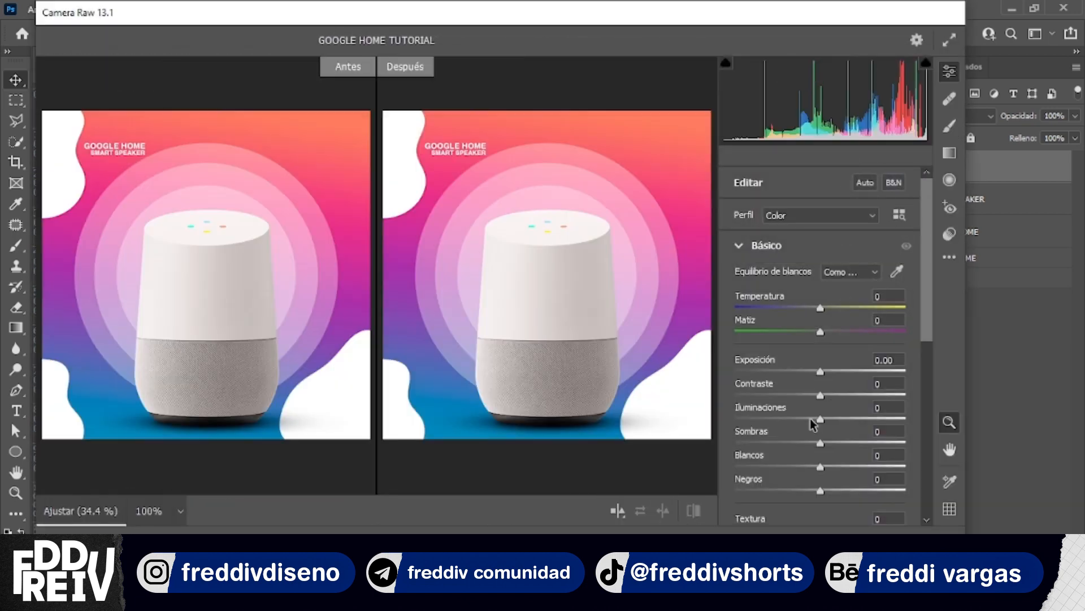
Set Texture to +9, Exposure to +0.05 and Contrast to +7 in Camera Raw and apply the filter
{"action": "scroll", "coordinate": [814, 421], "scroll_direction": "down", "scroll_amount": 2}
{"action": "left_click_drag", "start_coordinate": [821, 454], "coordinate": [828, 455]}
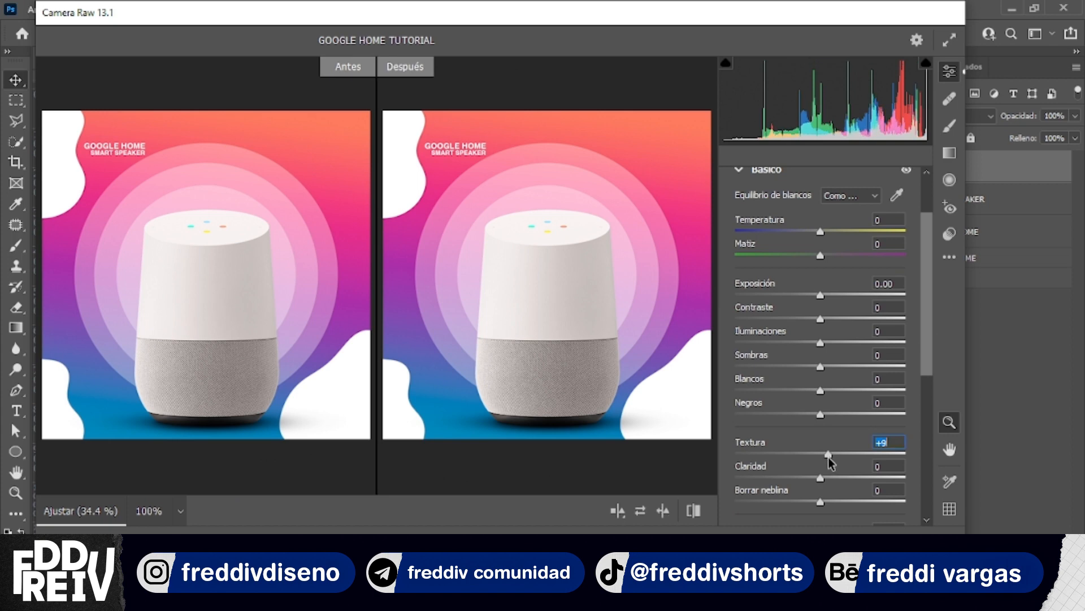
{"action": "left_click_drag", "start_coordinate": [823, 294], "coordinate": [828, 323]}
{"action": "left_click", "coordinate": [927, 547]}
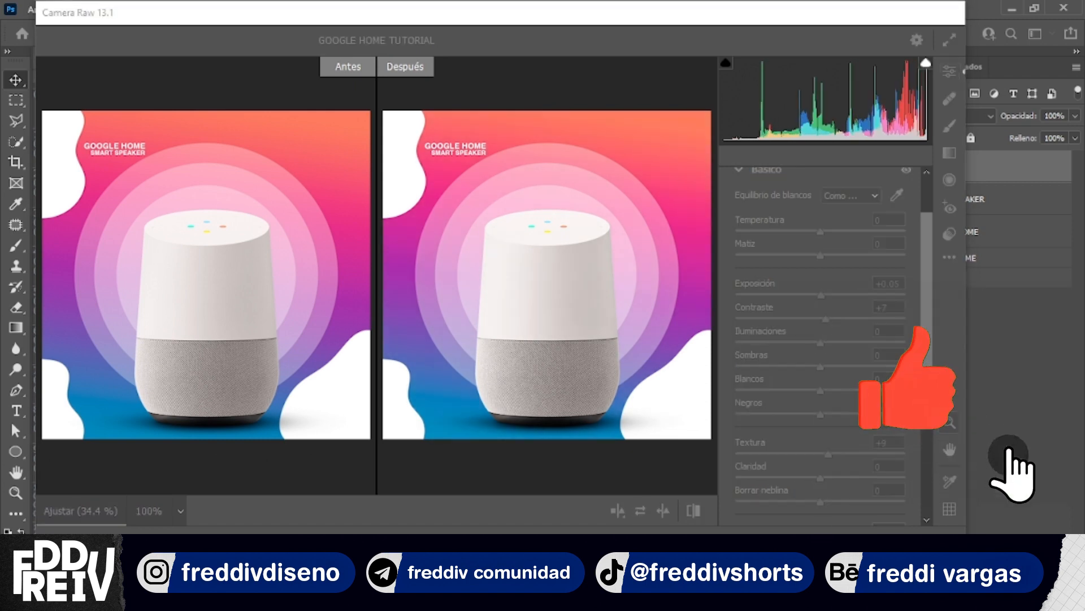
Export the design with Save for Web as a 1200 × 1200 px PNG-24 named GOOGLE-HOME-TUTORIAL.png on the desktop
{"action": "left_click", "coordinate": [44, 12]}
{"action": "mouse_move", "coordinate": [150, 240]}
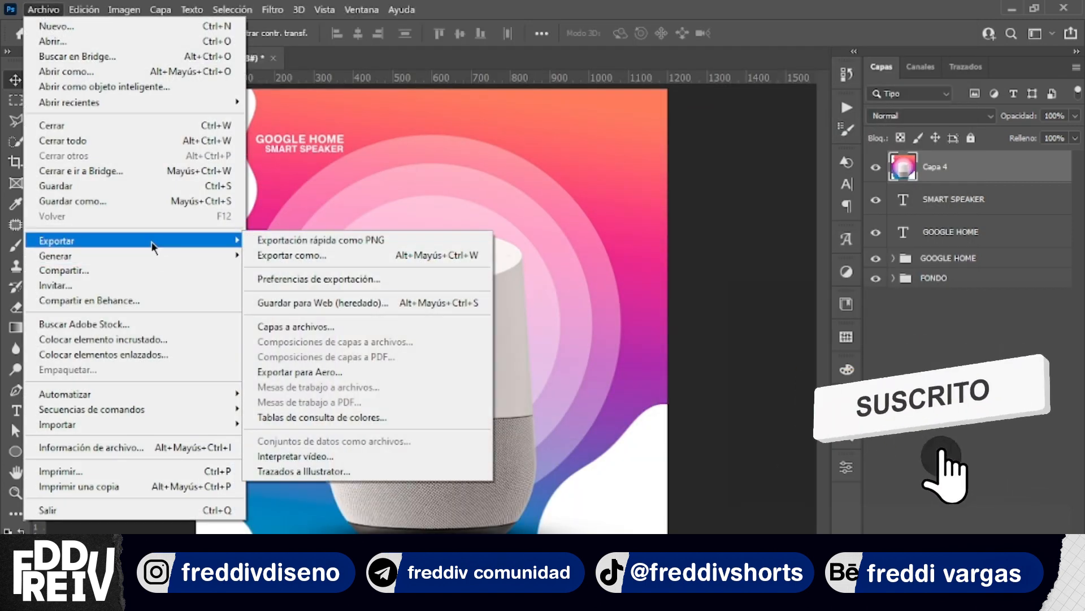
{"action": "left_click", "coordinate": [411, 304]}
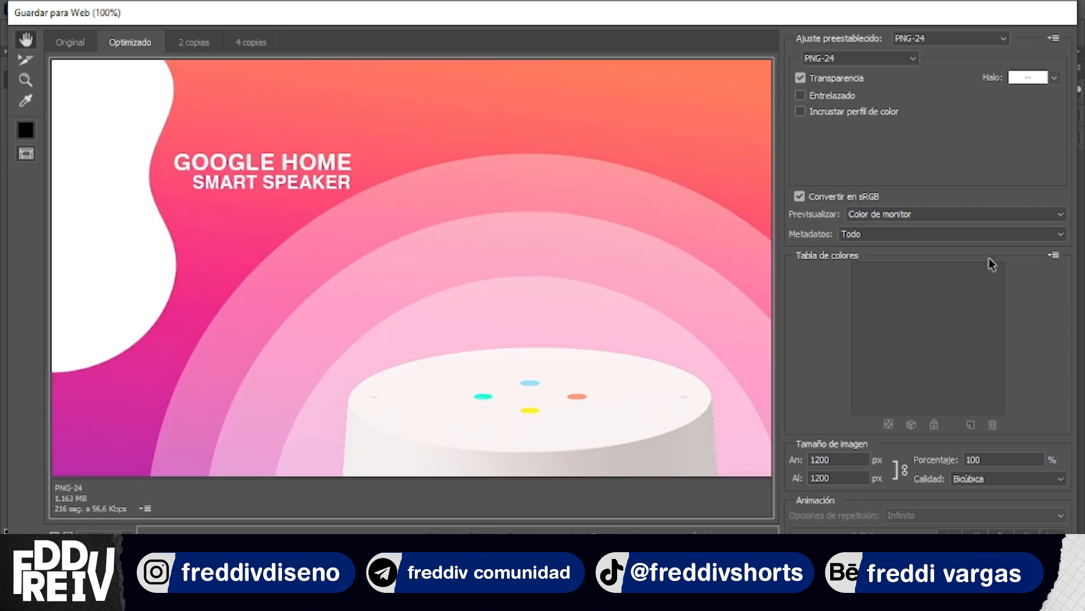
{"action": "left_click", "coordinate": [842, 570]}
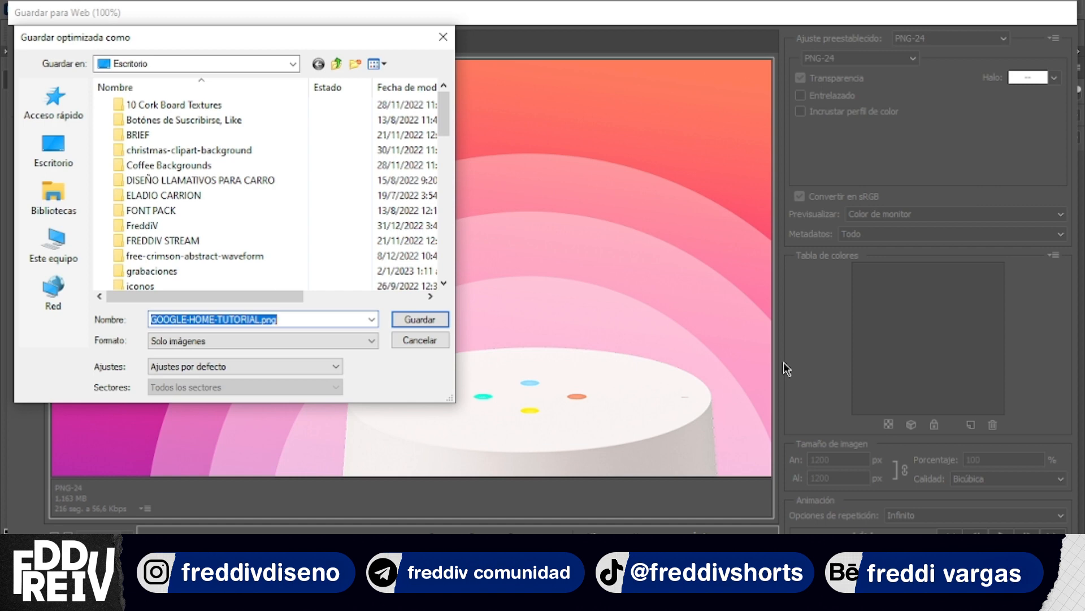
{"action": "left_click", "coordinate": [420, 320]}
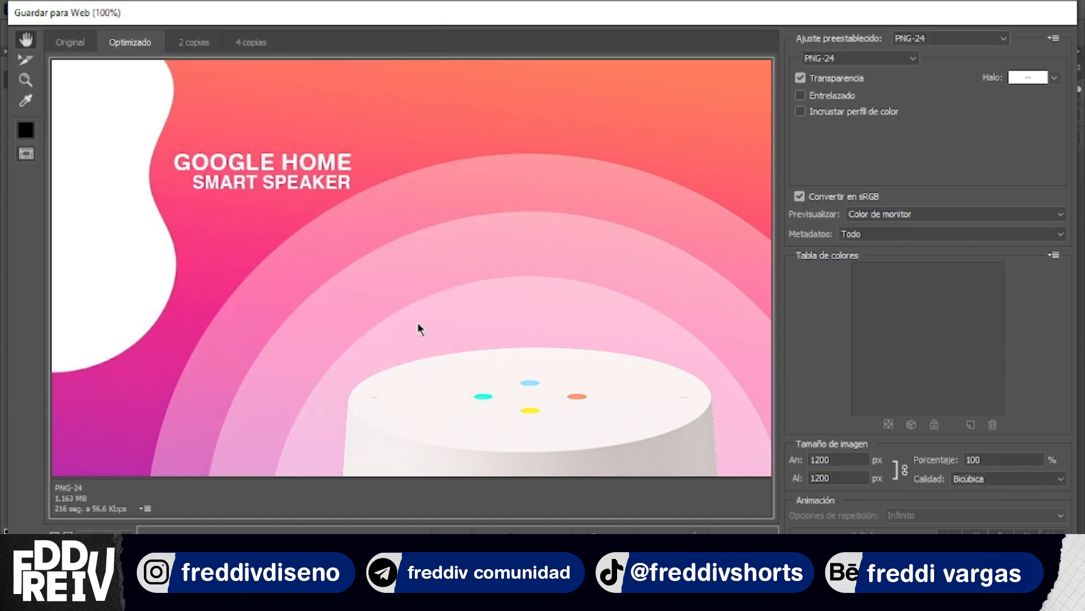